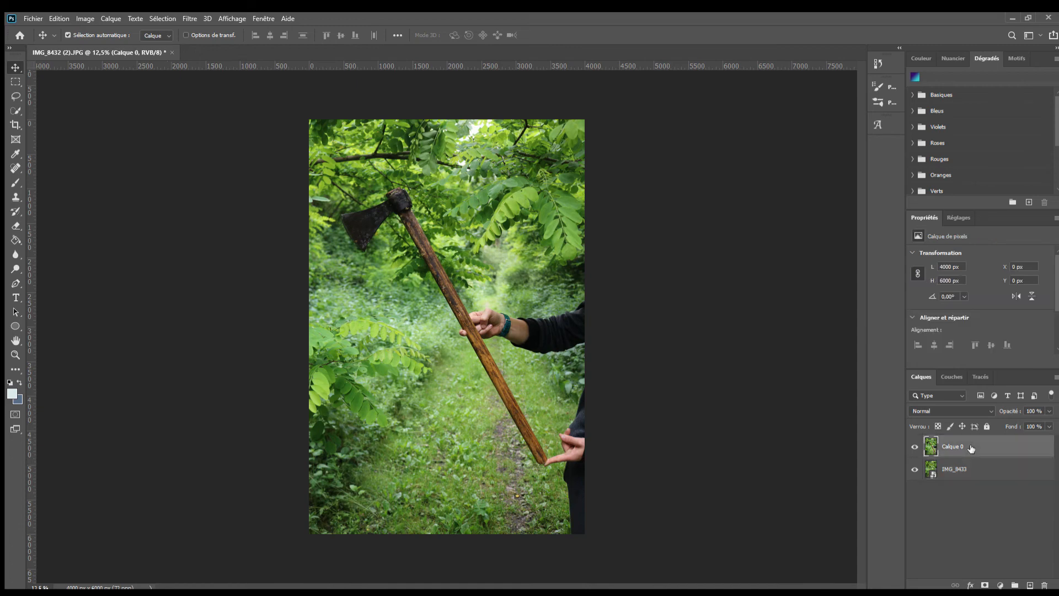
# - Toggle the visibility of the Calque 0 layer to compare the axe photo with the empty path background
pyautogui.click(914, 446)
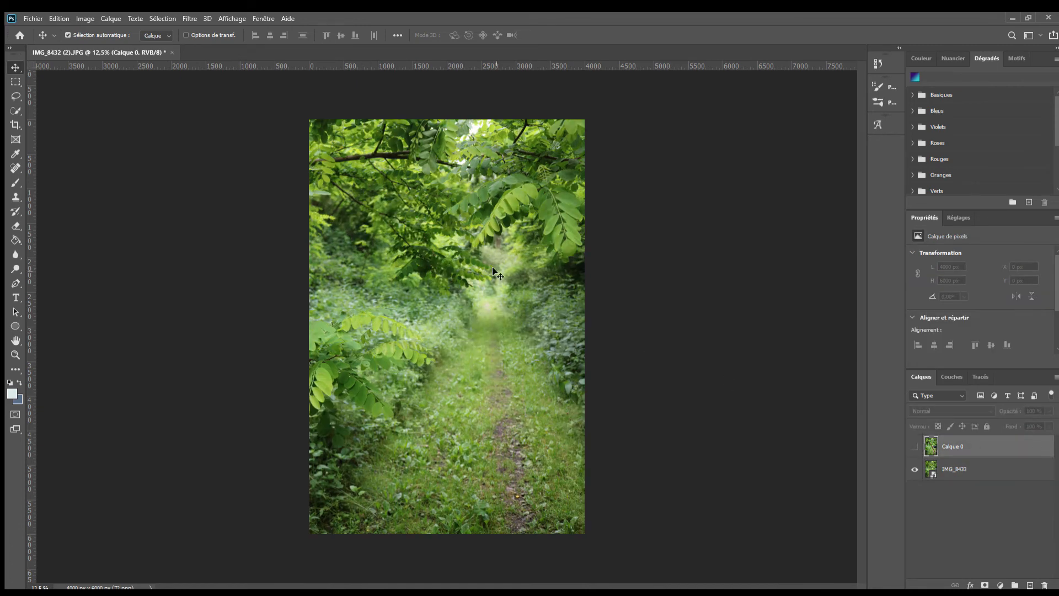
pyautogui.click(915, 446)
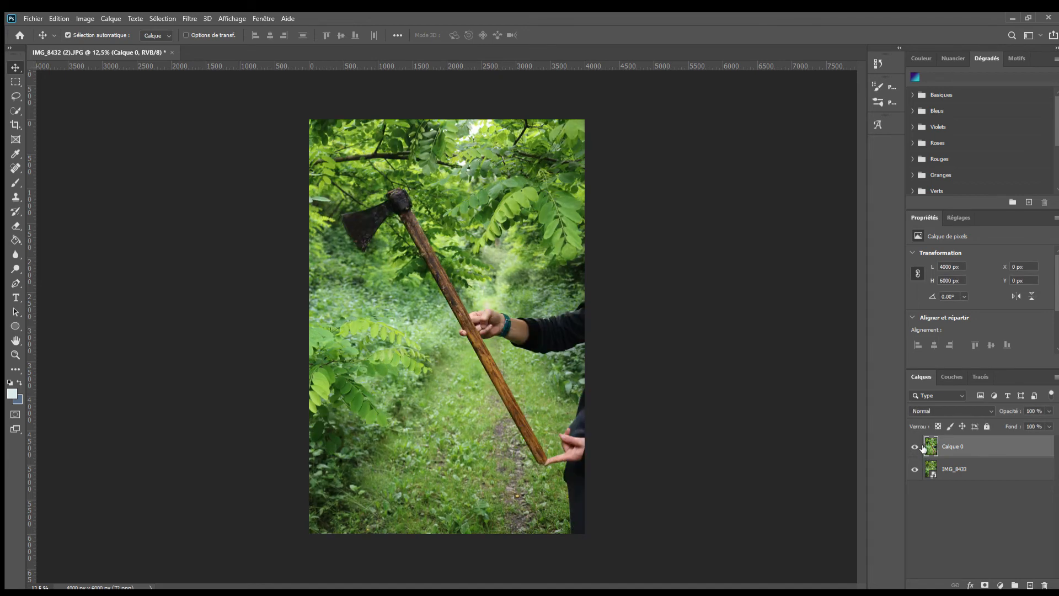
pyautogui.click(915, 447)
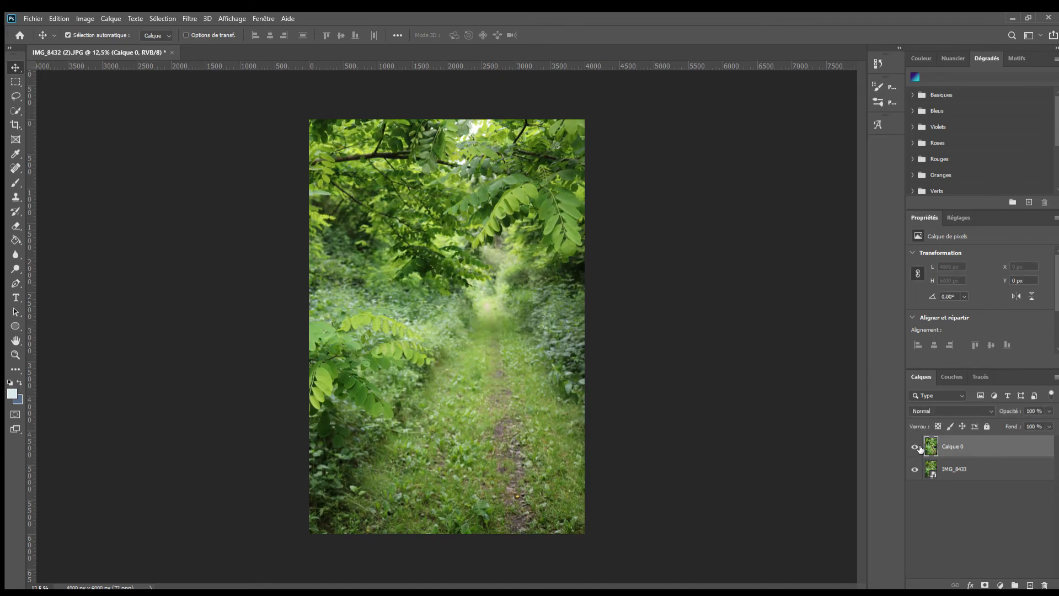
pyautogui.click(915, 446)
pyautogui.click(915, 447)
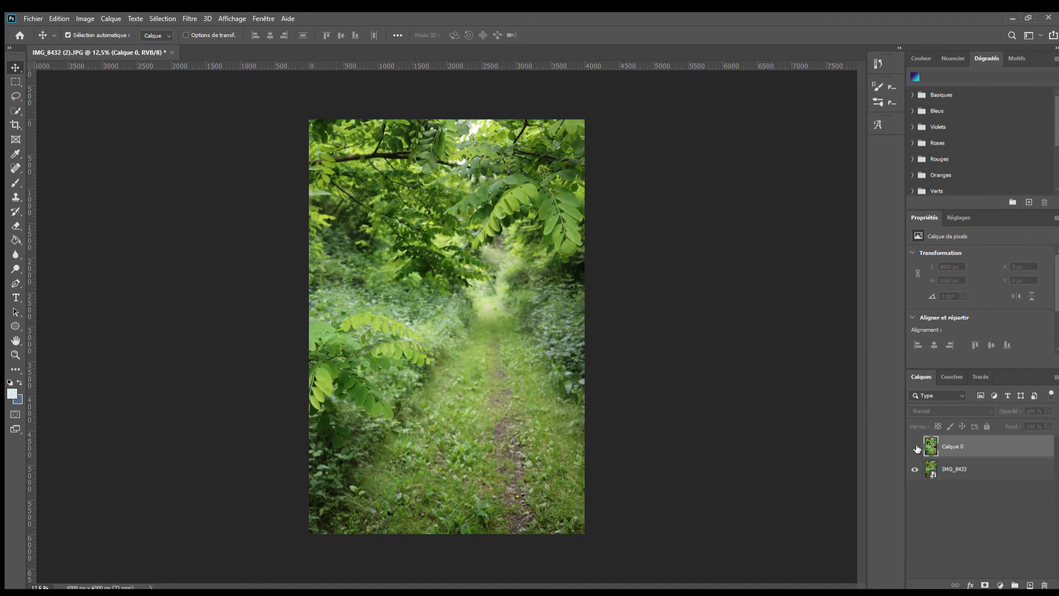
pyautogui.click(915, 447)
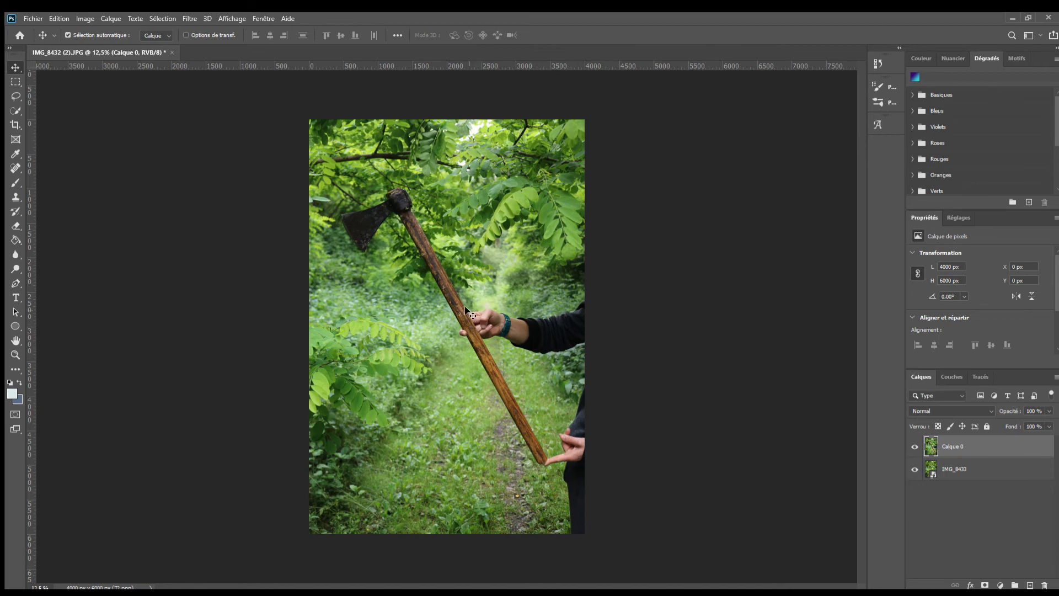
# - Outline the fingertip protruding beyond the axe handle with the Polygonal Lasso, about 180 by 190 px, following the handle's edge
pyautogui.click(15, 96)
pyautogui.hotkey('shift', 'l')
pyautogui.scroll(5, 458, 342)
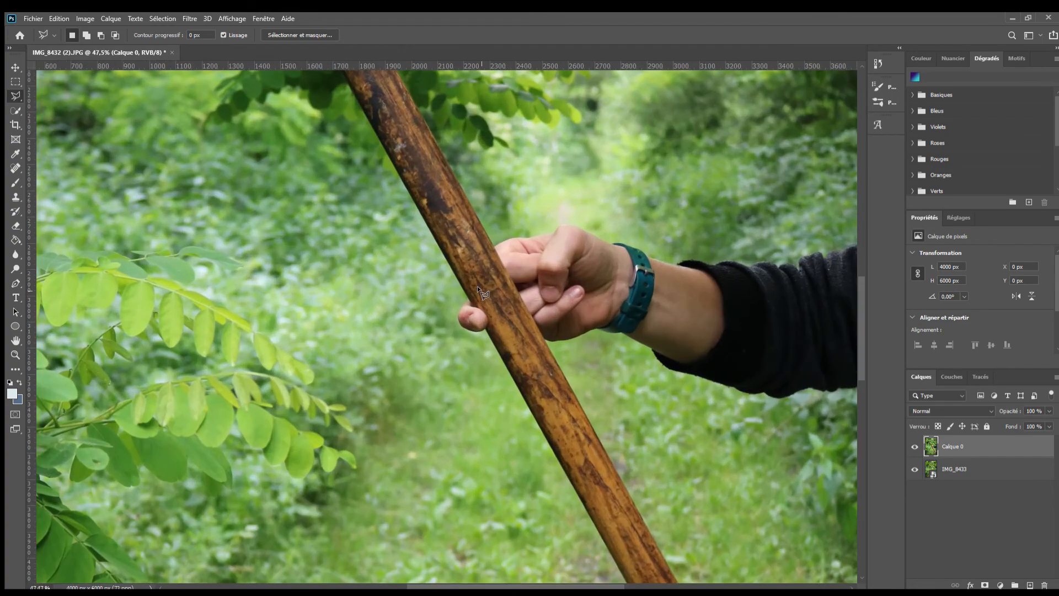
pyautogui.scroll(3, 478, 286)
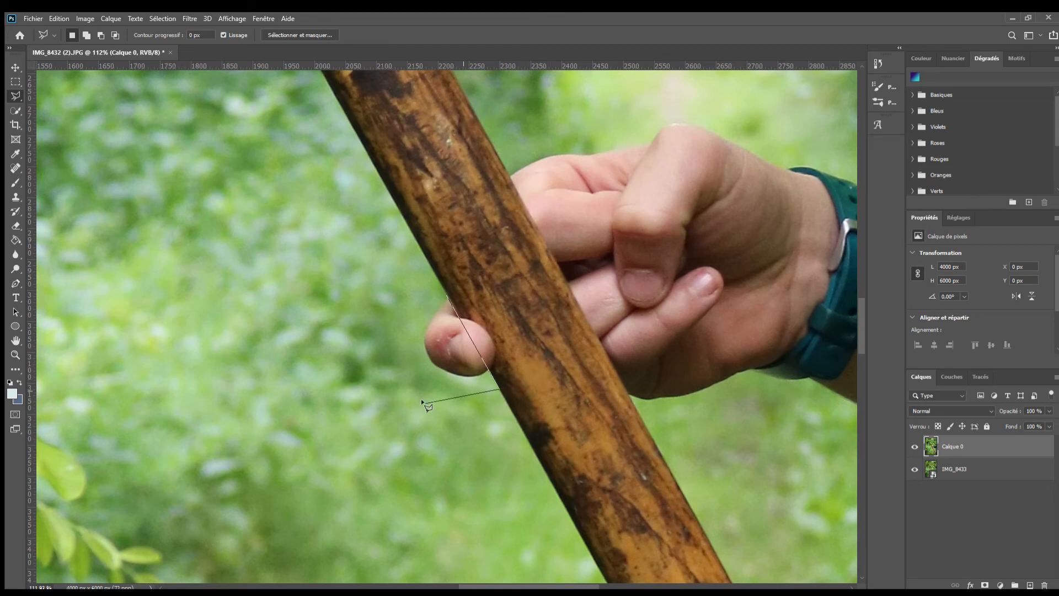
pyautogui.click(444, 293)
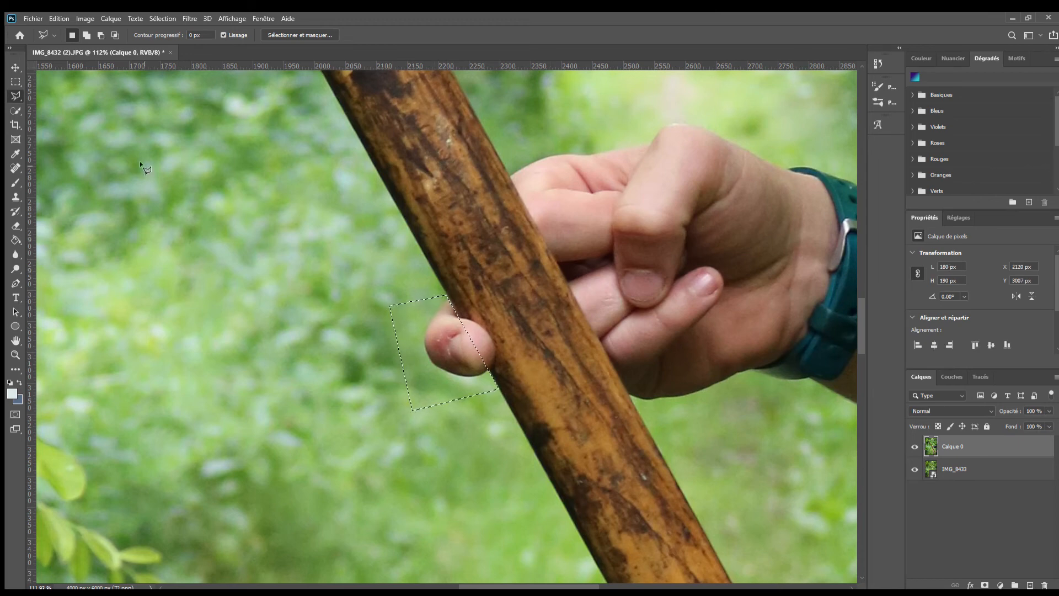
# - Erase the selected fingertip from Calque 0, check it by toggling the layer's visibility, and clear the selection
pyautogui.click(16, 225)
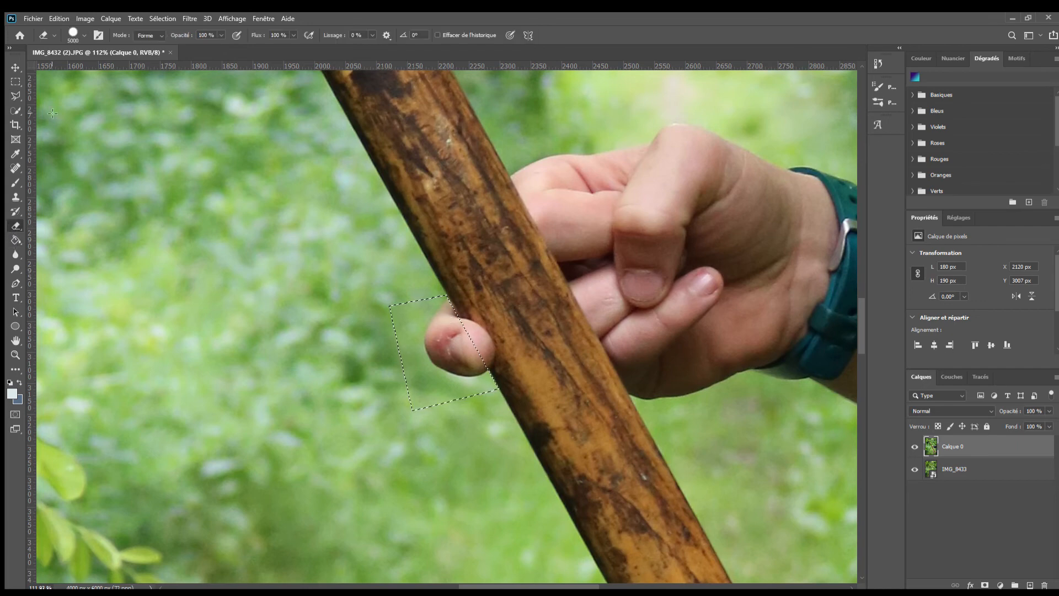
pyautogui.click(435, 358)
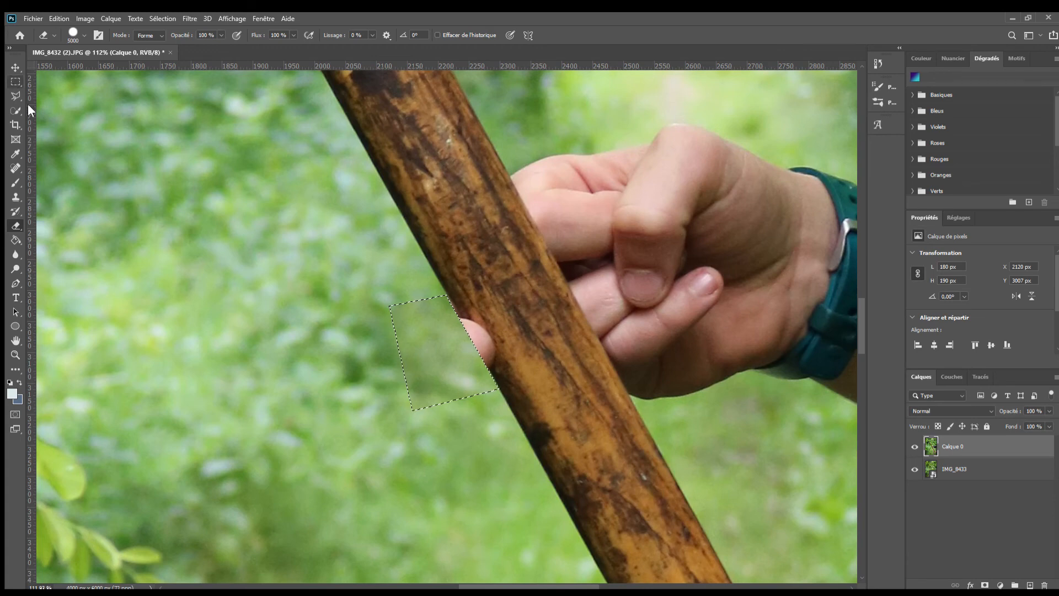
pyautogui.click(915, 446)
pyautogui.click(915, 447)
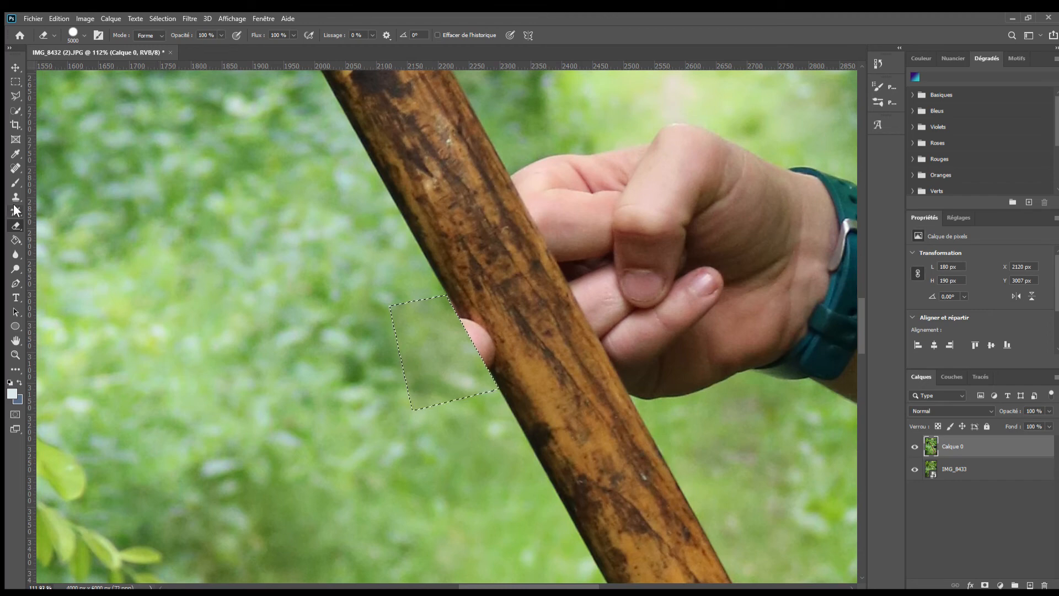
pyautogui.click(15, 82)
pyautogui.click(74, 213)
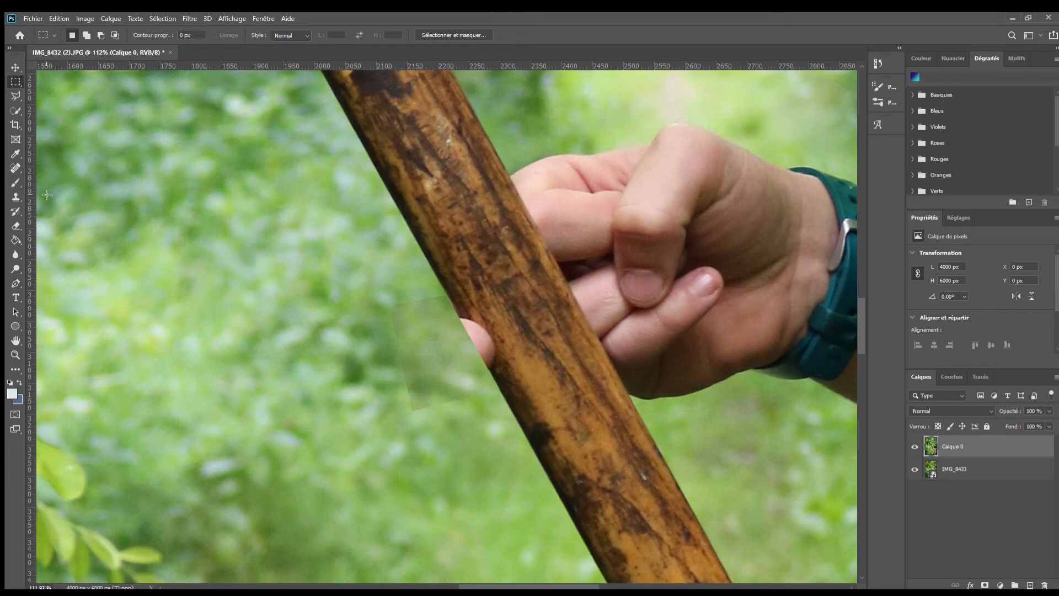
# - Outline the fingertip remnant and adjacent wood inside the handle's edge with the Polygonal Lasso, about 139 by 171 px
pyautogui.click(16, 168)
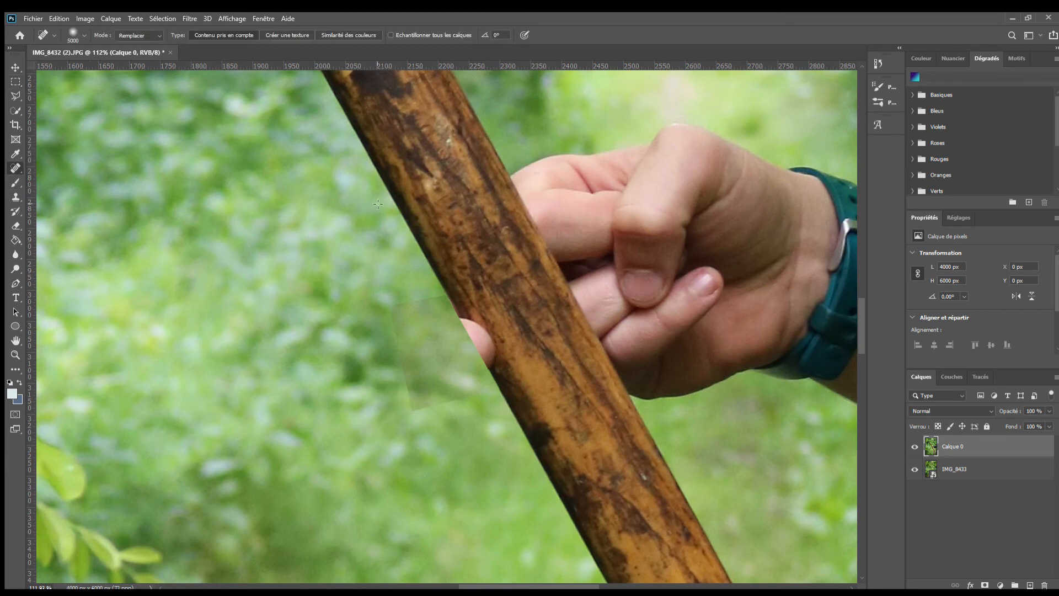
pyautogui.click(16, 96)
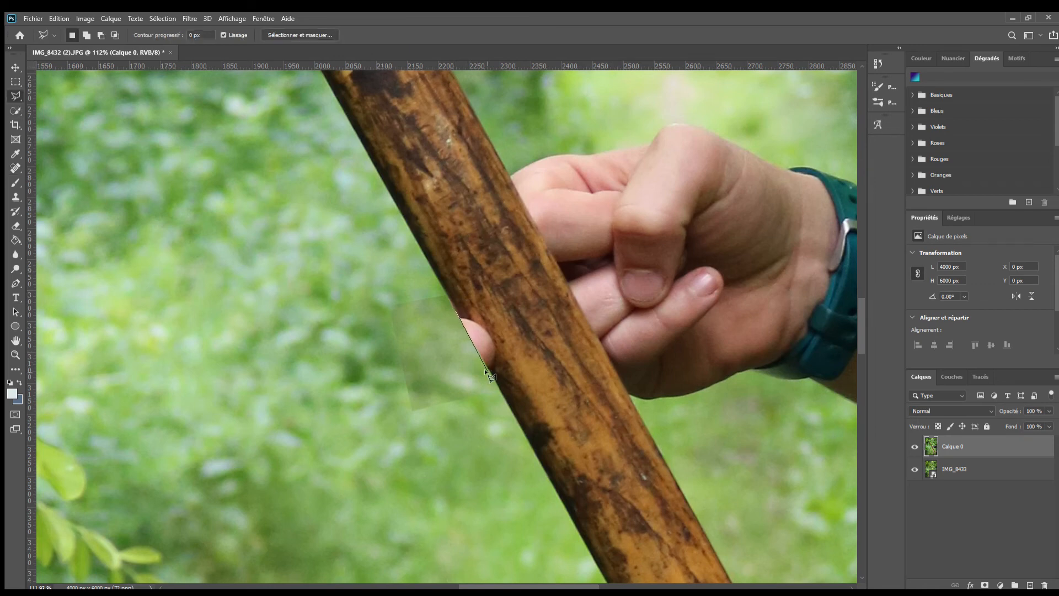
pyautogui.click(481, 271)
pyautogui.click(454, 309)
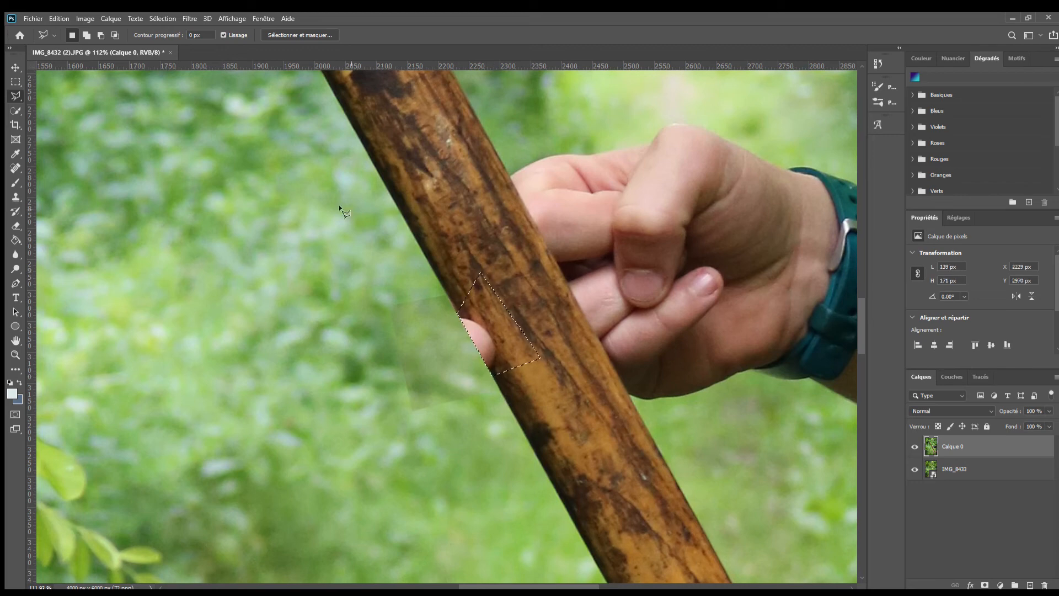
# - Paint over the selected fingertip remnant with the Spot Healing Brush to replace it with wood texture, and clear the selection
pyautogui.click(15, 168)
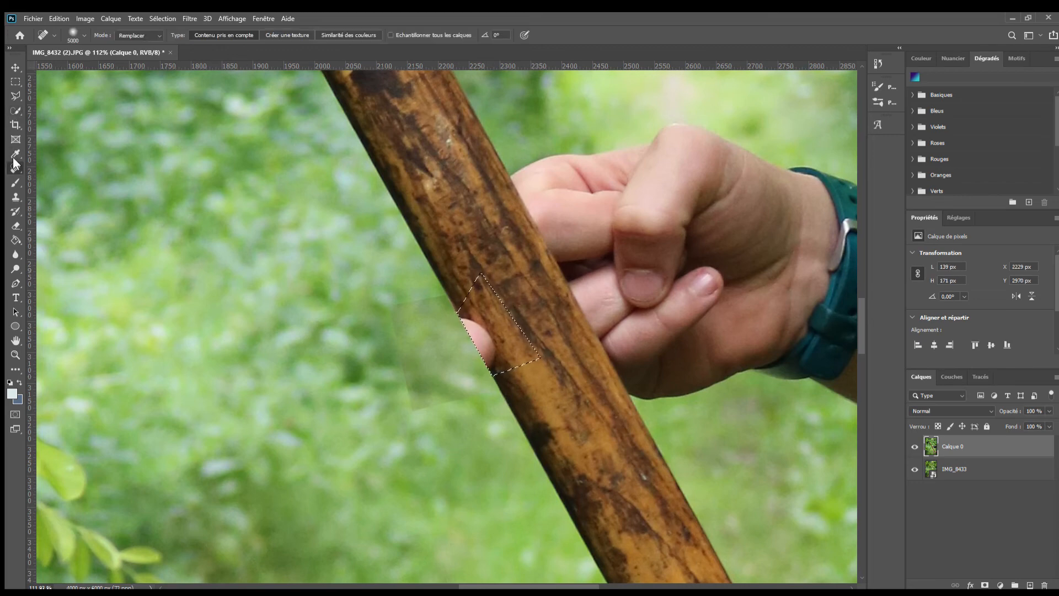
pyautogui.click(489, 335)
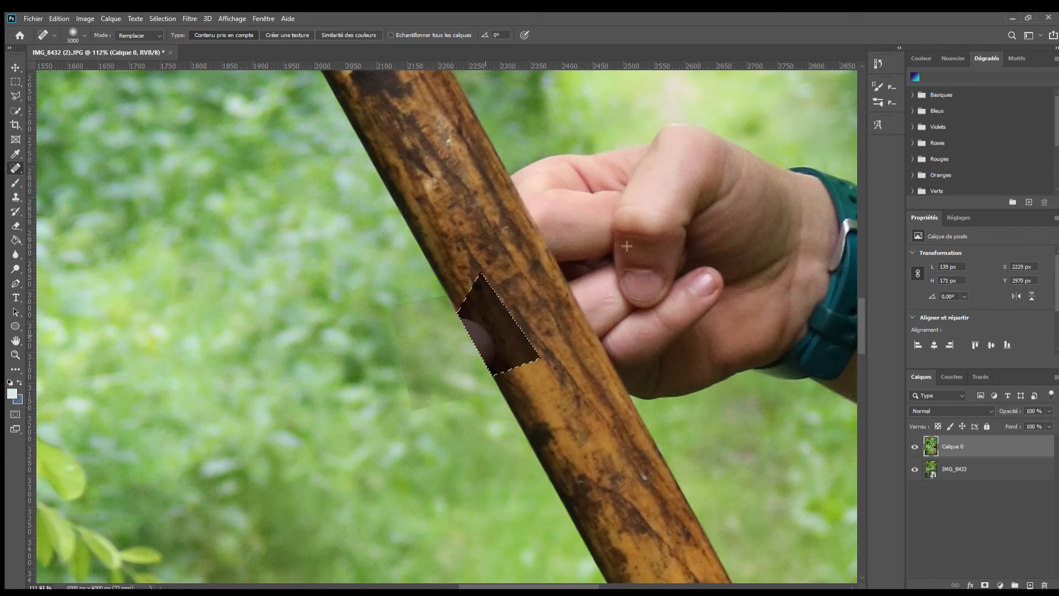
pyautogui.click(496, 330)
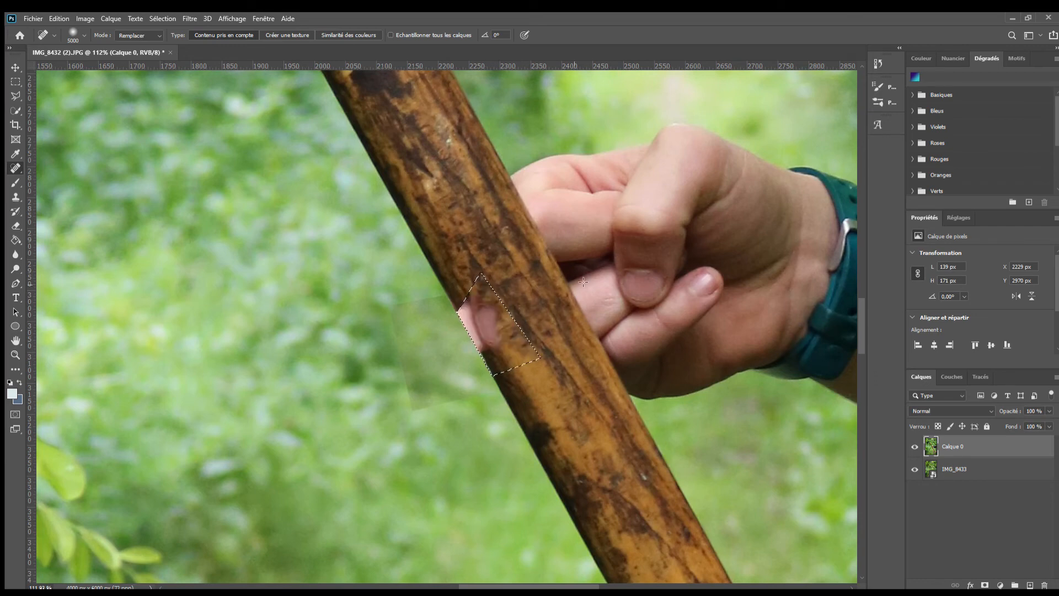
pyautogui.click(475, 318)
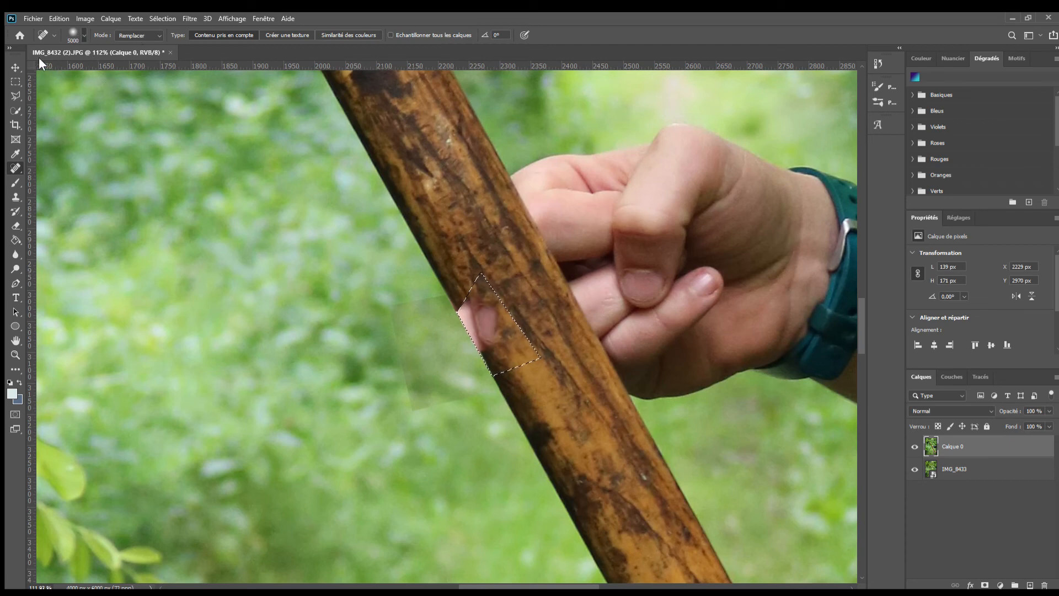
pyautogui.moveTo(488, 355); pyautogui.dragTo(468, 307)
pyautogui.moveTo(472, 313)
pyautogui.mouseDown()
pyautogui.moveTo(495, 360)
pyautogui.moveTo(502, 312)
pyautogui.moveTo(489, 339)
pyautogui.moveTo(478, 295)
pyautogui.moveTo(480, 349)
pyautogui.moveTo(495, 361)
pyautogui.moveTo(461, 308)
pyautogui.moveTo(483, 335)
pyautogui.mouseUp()
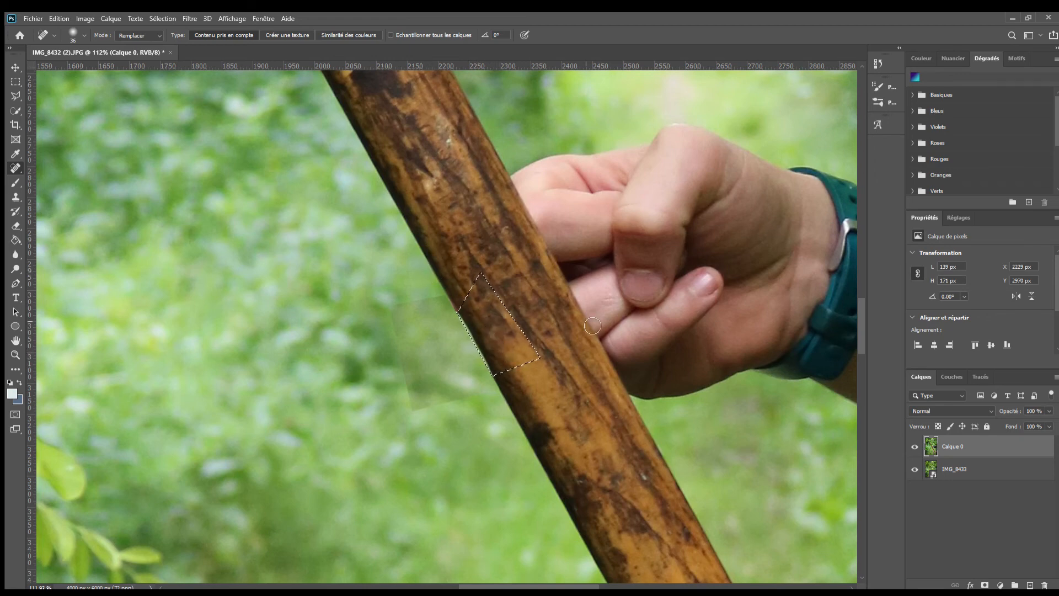
pyautogui.click(16, 82)
pyautogui.hotkey('ctrl', 'd')
# - Outline the upper hand and sleeve with the Polygonal Lasso, about 1746 by 885 px, from the handle's edge past the photo's border
pyautogui.scroll(-8, 547, 428)
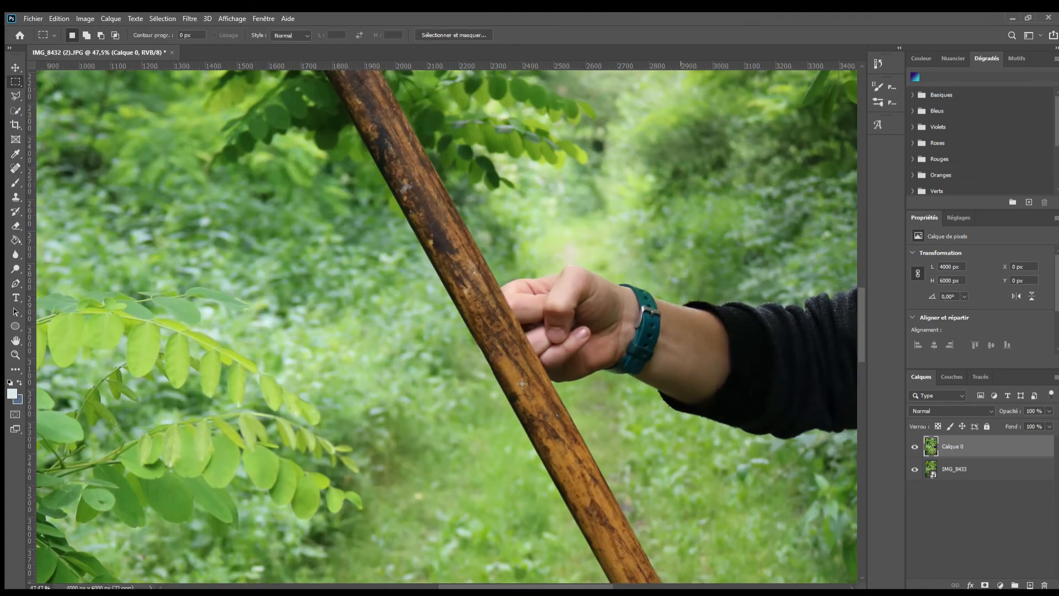
pyautogui.scroll(-3, 547, 428)
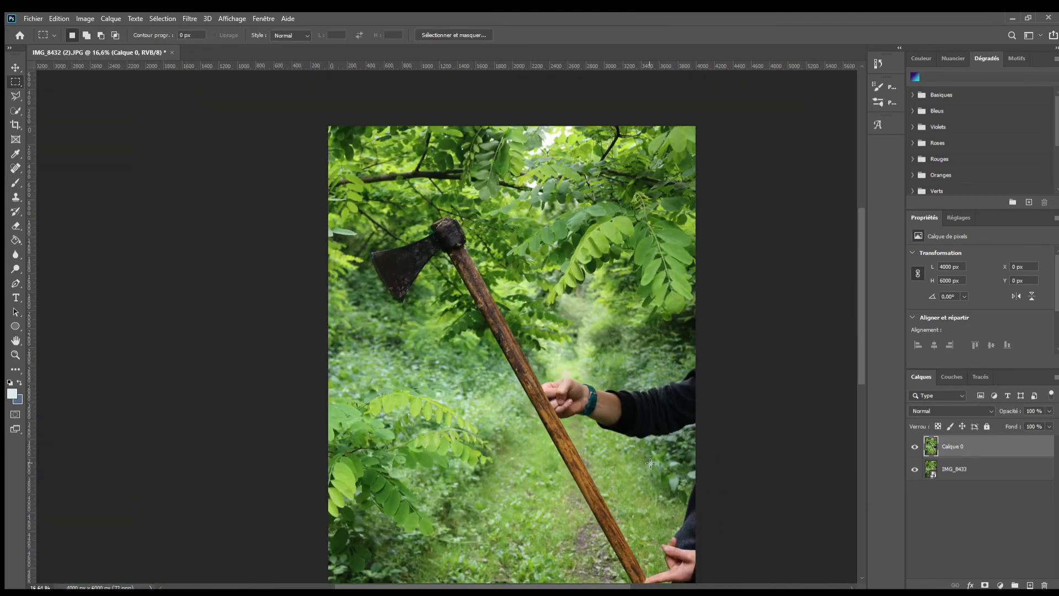
pyautogui.scroll(-1, 542, 428)
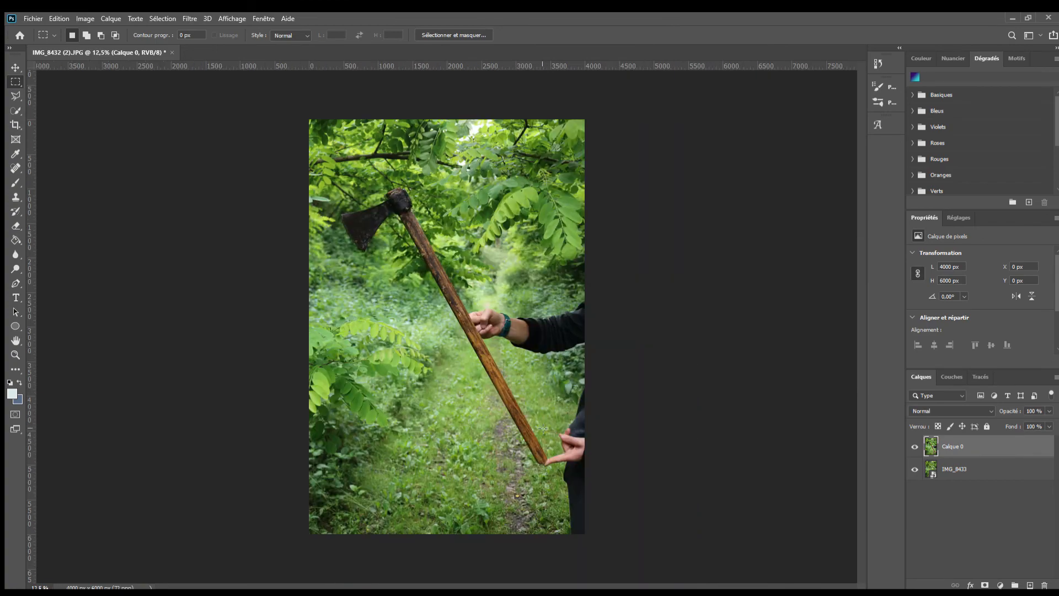
pyautogui.scroll(5, 509, 368)
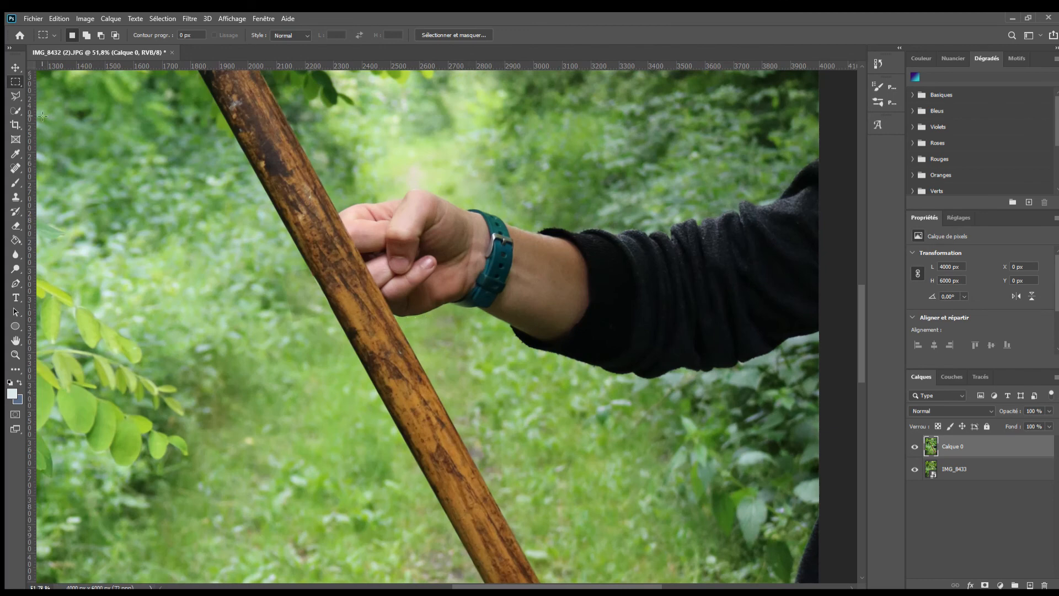
pyautogui.click(16, 96)
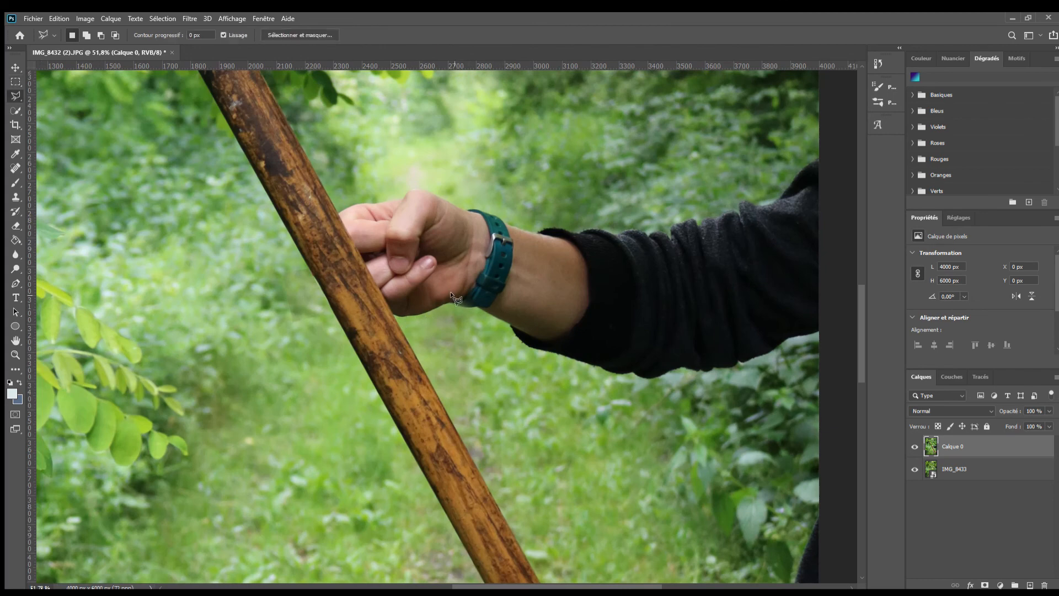
pyautogui.click(338, 211)
pyautogui.click(591, 393)
pyautogui.click(803, 367)
pyautogui.click(822, 351)
pyautogui.click(834, 141)
pyautogui.click(774, 154)
pyautogui.click(706, 194)
pyautogui.click(378, 174)
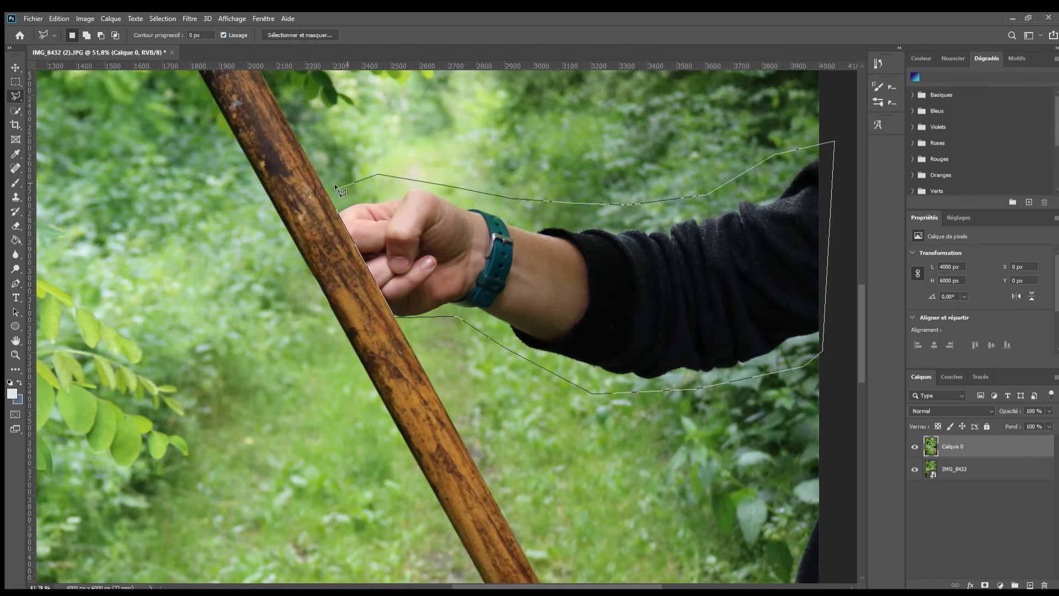
pyautogui.click(332, 206)
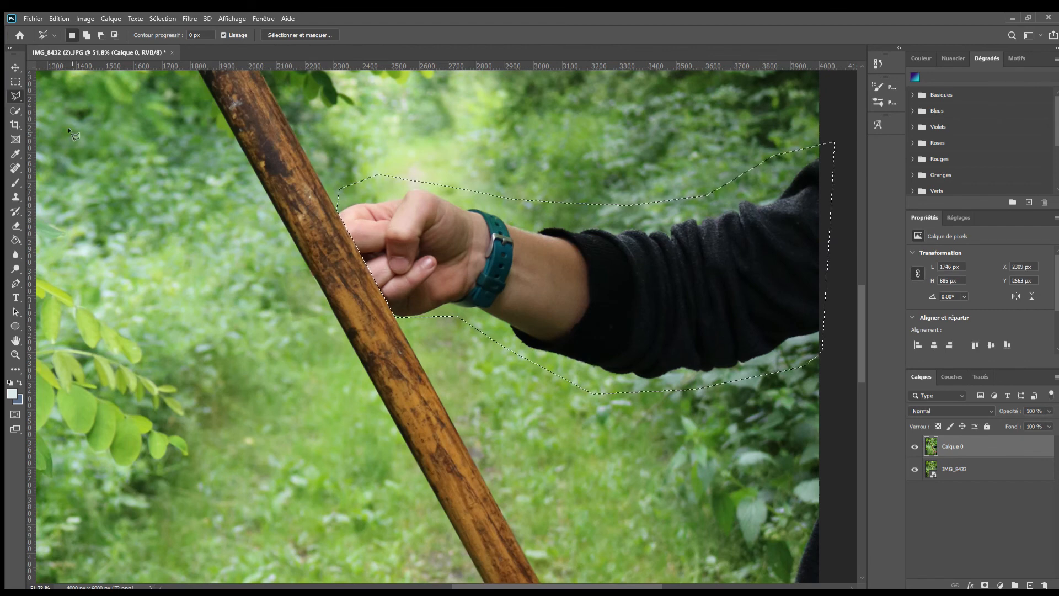
# - Erase the selected upper hand and arm from Calque 0 and clear the selection
pyautogui.click(15, 225)
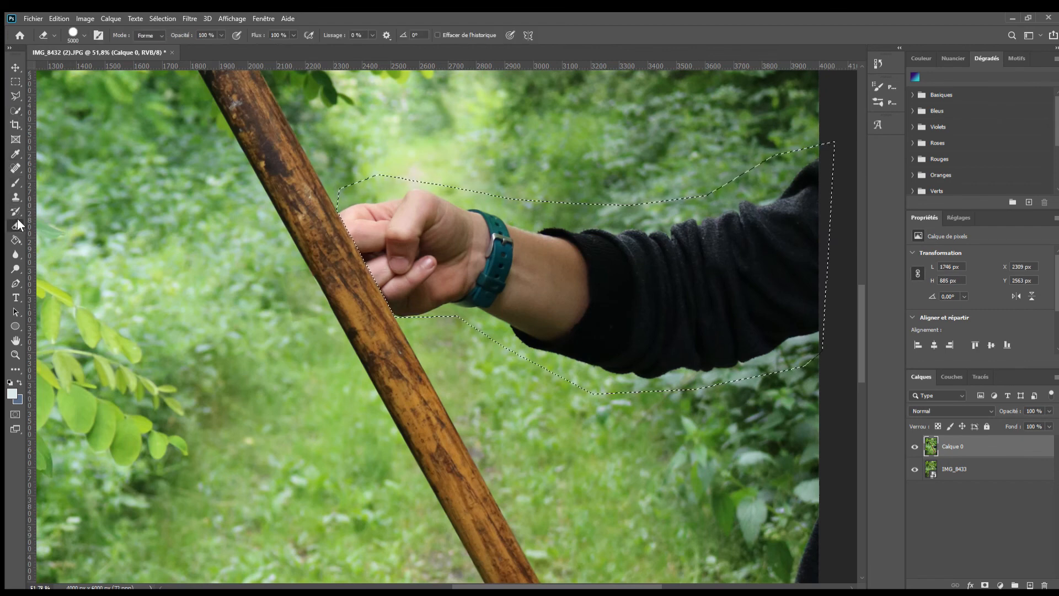
pyautogui.click(558, 252)
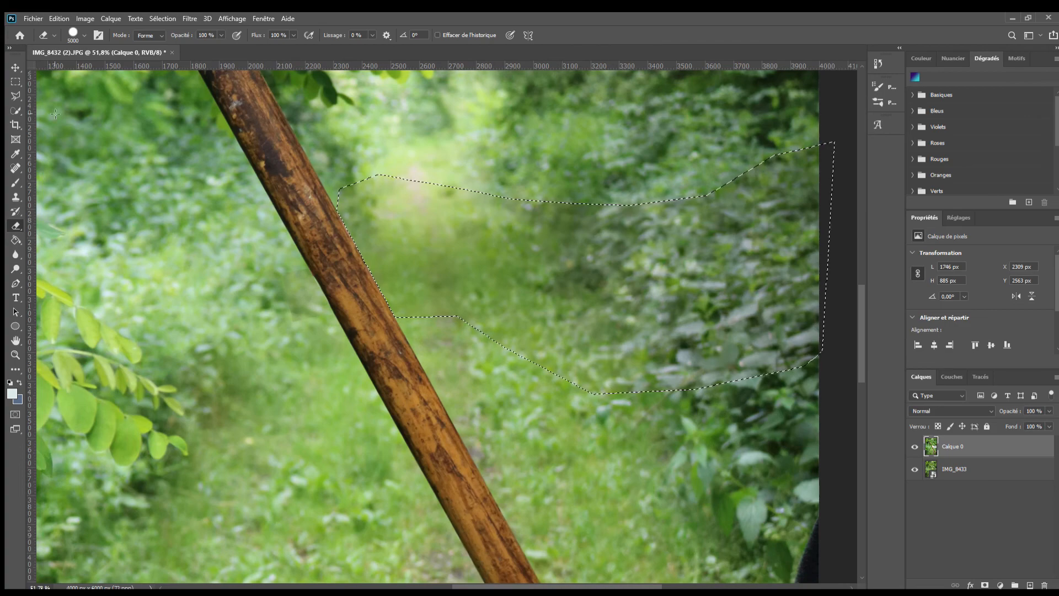
pyautogui.click(16, 82)
pyautogui.hotkey('ctrl', 'd')
# - Examine the erased upper-arm area for visible transitions into the background photo, with the Blur tool and layer IMG_8433 active
pyautogui.scroll(-5, 636, 372)
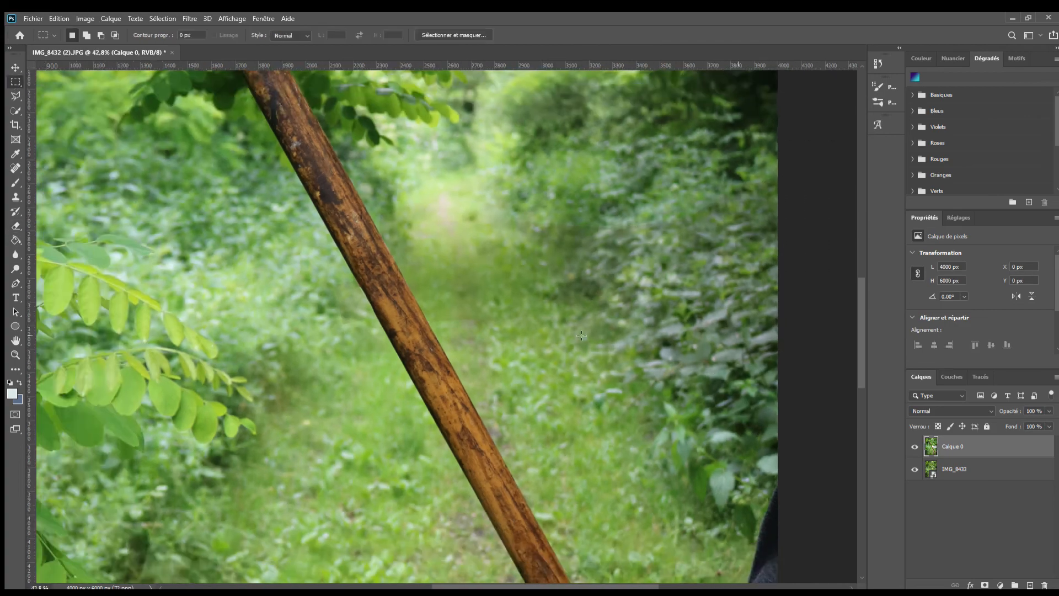
pyautogui.scroll(-4, 605, 320)
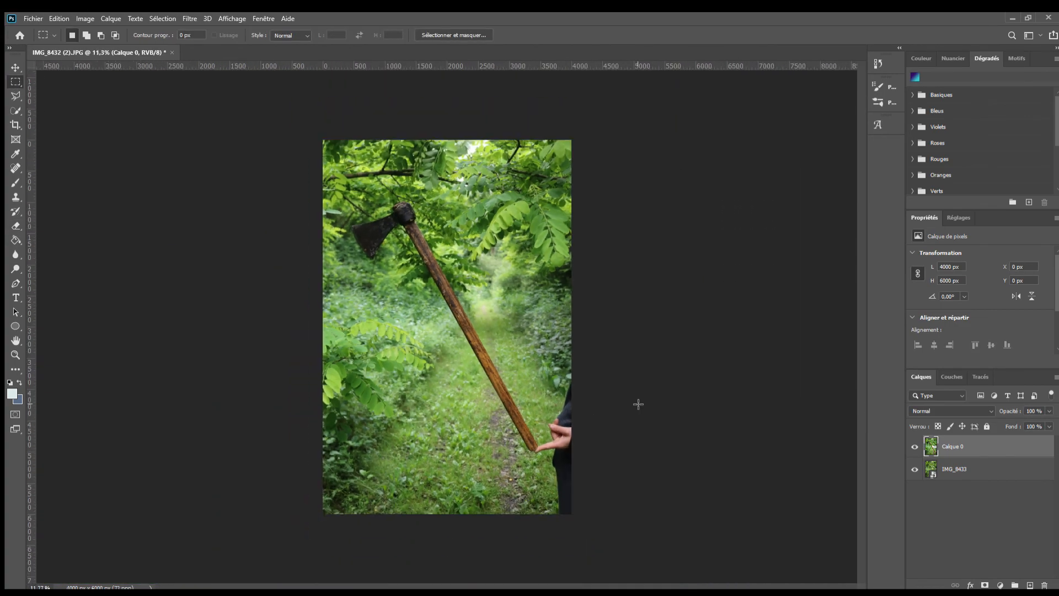
pyautogui.scroll(2, 638, 404)
pyautogui.scroll(2, 575, 372)
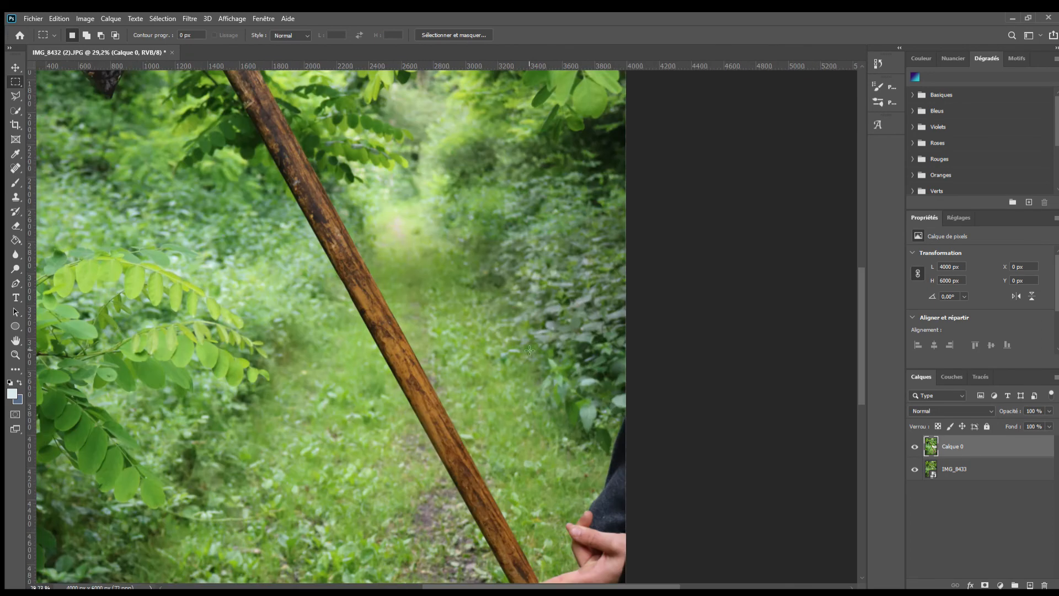
pyautogui.scroll(2, 513, 337)
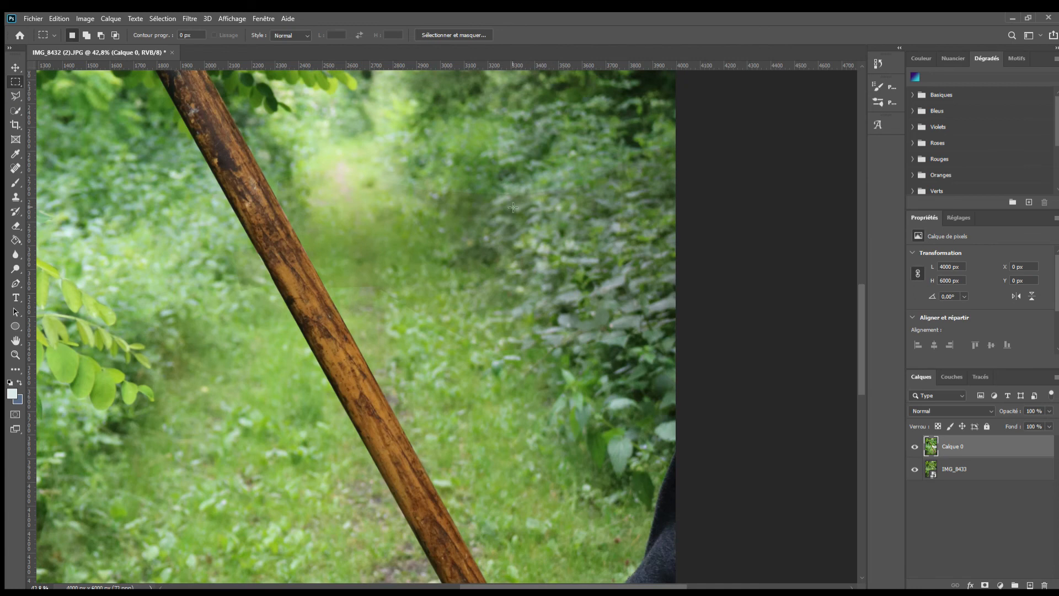
pyautogui.click(15, 253)
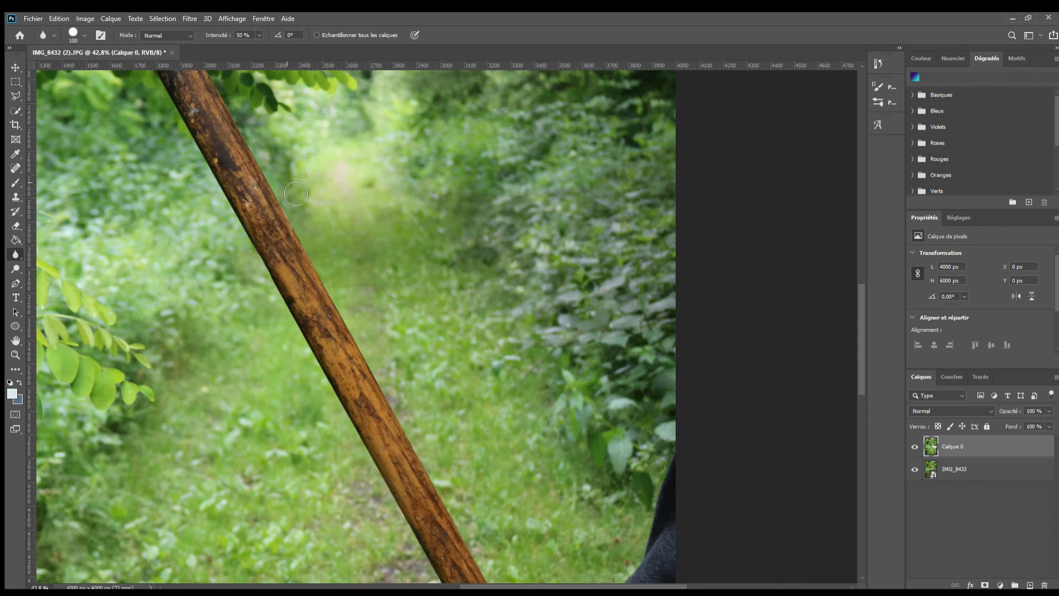
pyautogui.click(956, 473)
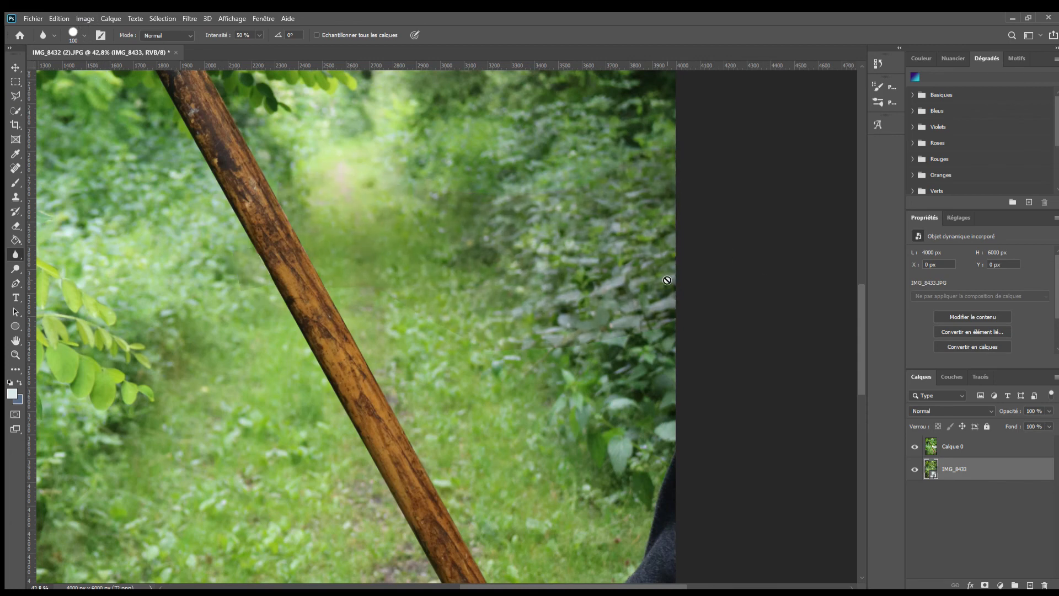
pyautogui.scroll(-7, 604, 280)
pyautogui.scroll(-1, 617, 339)
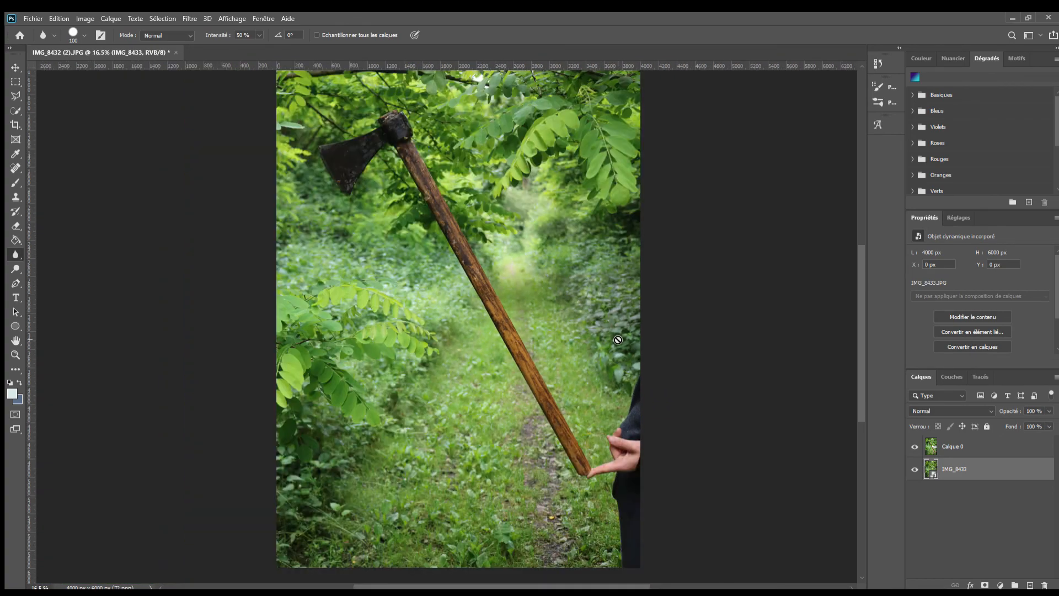
pyautogui.scroll(3, 617, 339)
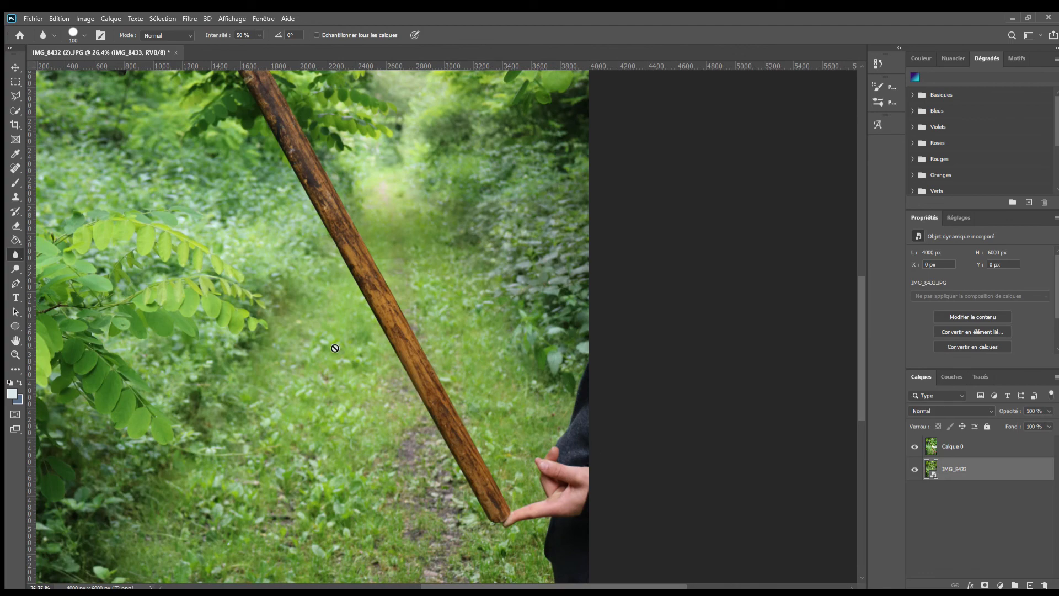
# - Outline the lower hand, sleeve and trouser leg with the Polygonal Lasso, about 652 by 2187 px, from the handle's end past the photo's border
pyautogui.click(10, 94)
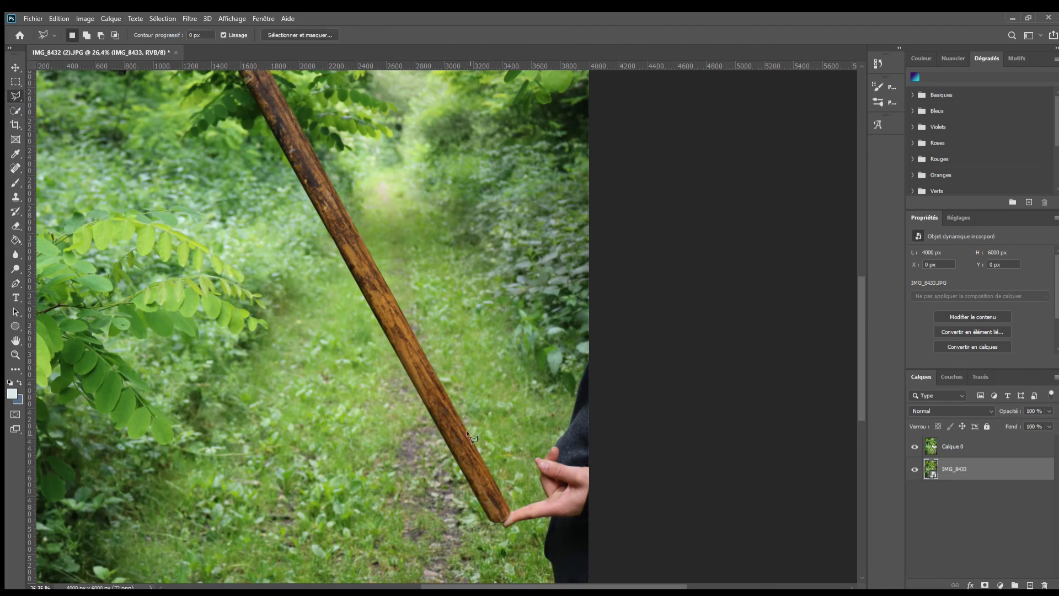
pyautogui.scroll(5, 520, 511)
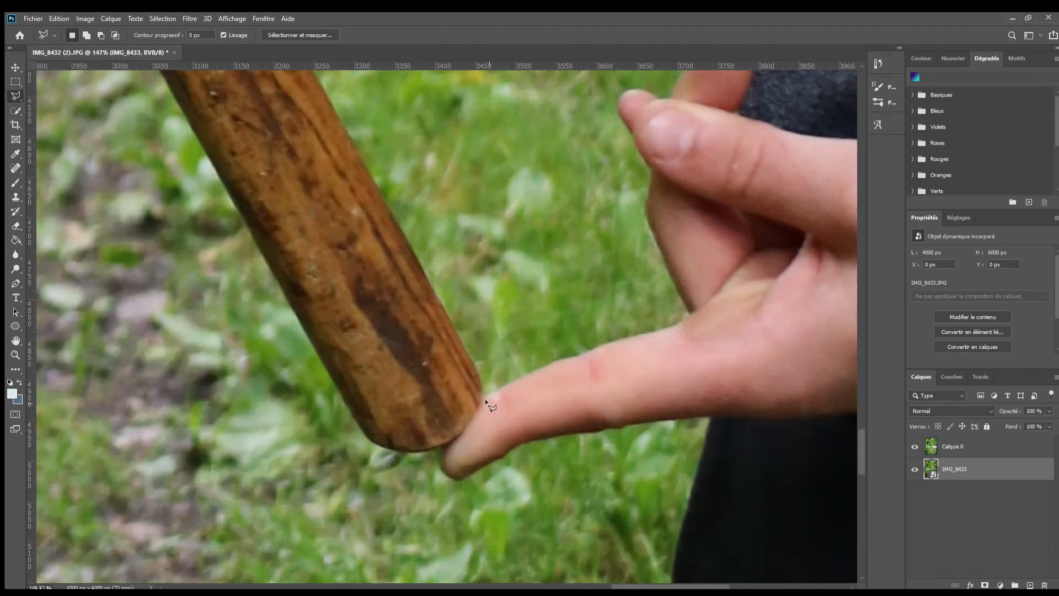
pyautogui.click(477, 385)
pyautogui.click(480, 396)
pyautogui.click(477, 407)
pyautogui.click(464, 430)
pyautogui.click(454, 441)
pyautogui.click(439, 446)
pyautogui.click(432, 470)
pyautogui.click(455, 504)
pyautogui.click(521, 465)
pyautogui.click(588, 441)
pyautogui.click(677, 441)
pyautogui.click(643, 522)
pyautogui.click(645, 548)
pyautogui.scroll(-5, 651, 524)
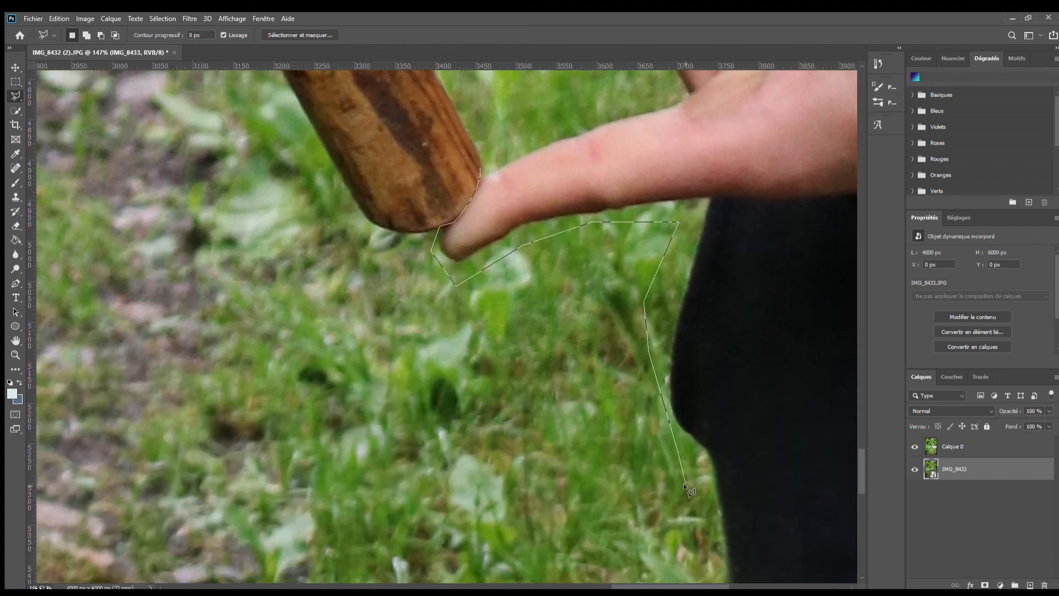
pyautogui.click(706, 540)
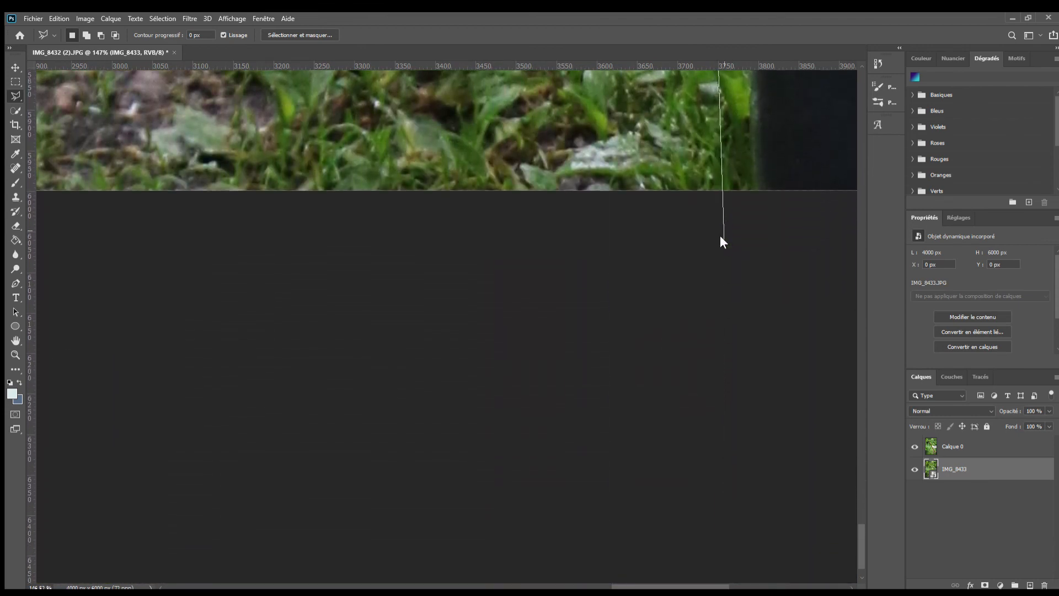
pyautogui.click(721, 210)
pyautogui.click(736, 211)
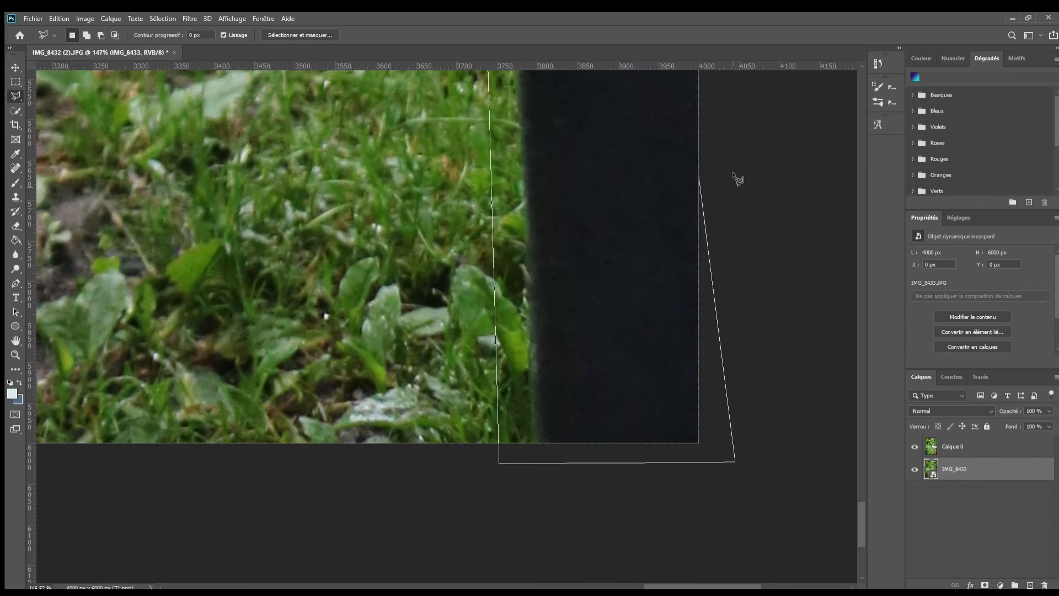
pyautogui.click(739, 97)
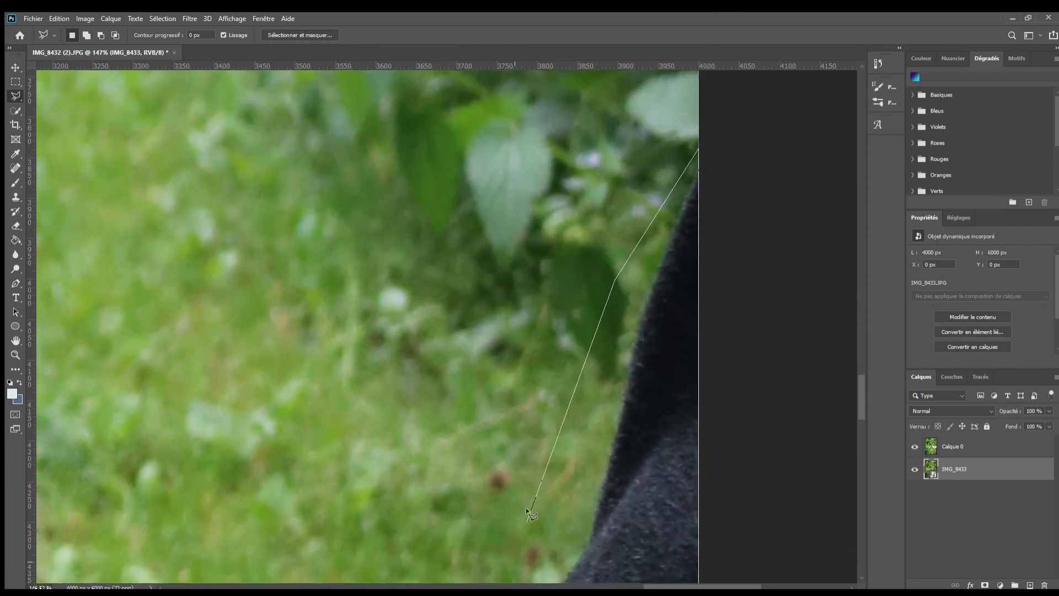
pyautogui.click(568, 441)
pyautogui.click(456, 525)
pyautogui.click(405, 558)
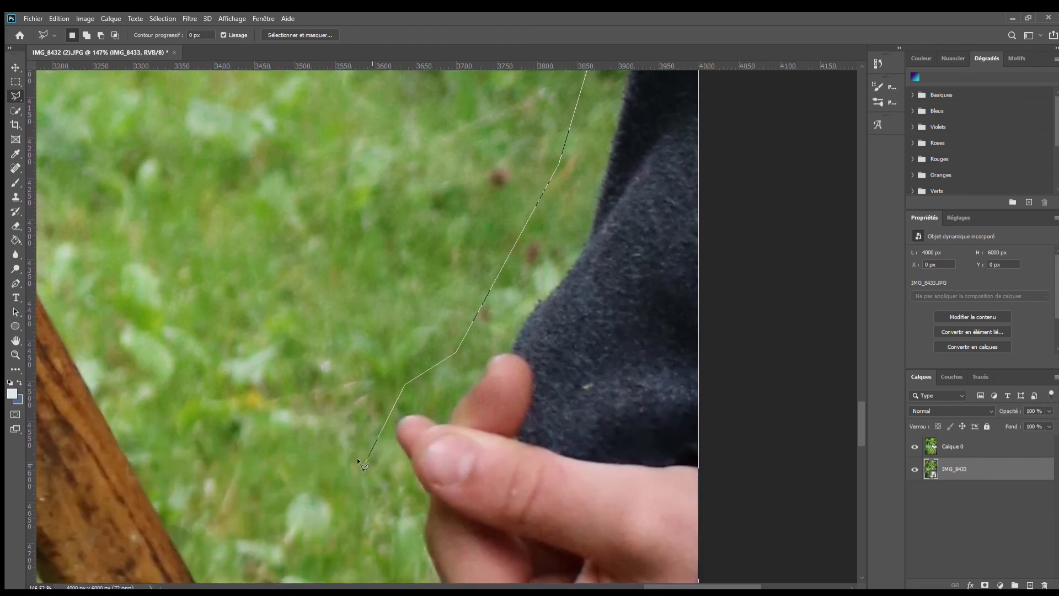
pyautogui.click(411, 556)
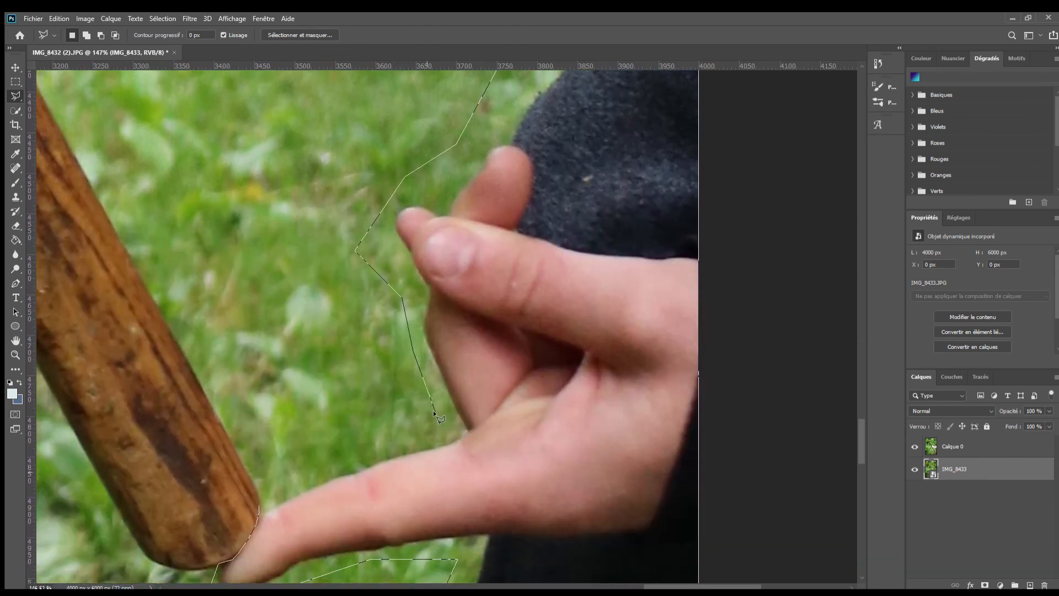
pyautogui.click(324, 449)
pyautogui.click(259, 499)
pyautogui.doubleClick(254, 503)
# - Erase the selected lower hand, sleeve and leg from Calque 0 and clear the selection
pyautogui.scroll(-6, 351, 346)
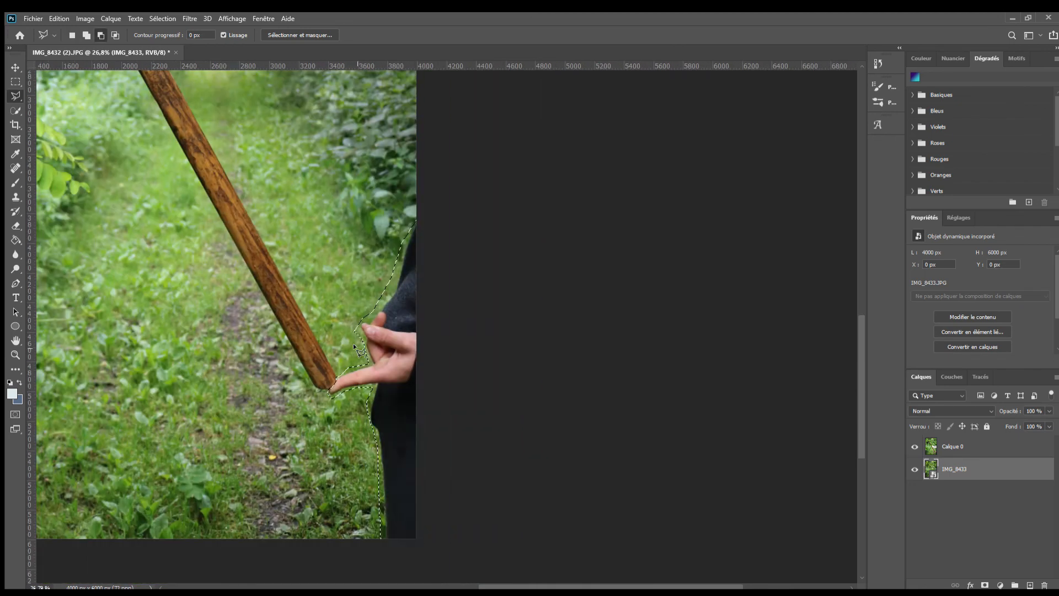
pyautogui.scroll(-4, 353, 343)
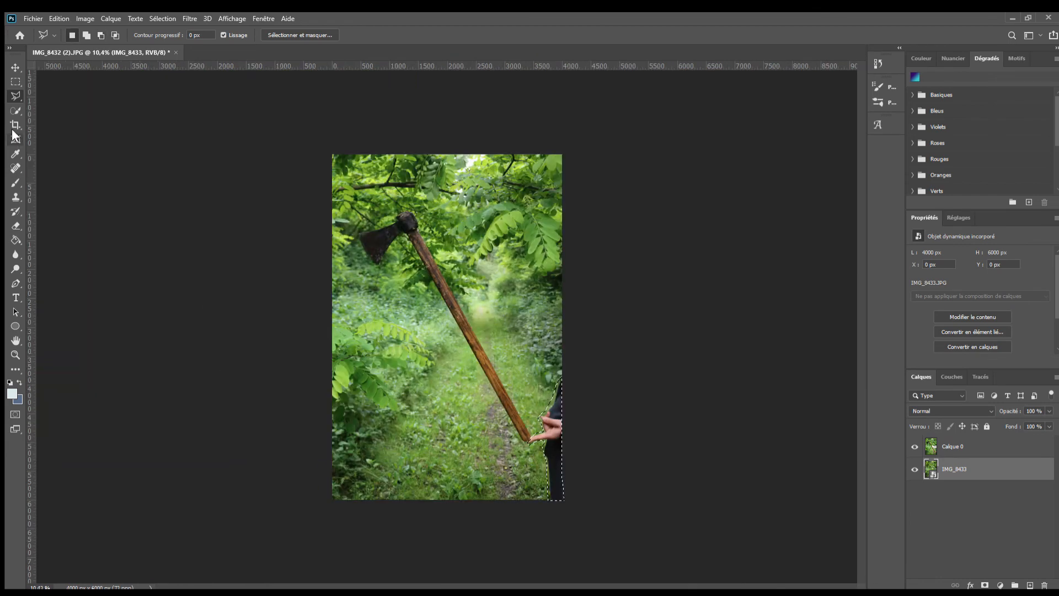
pyautogui.click(15, 226)
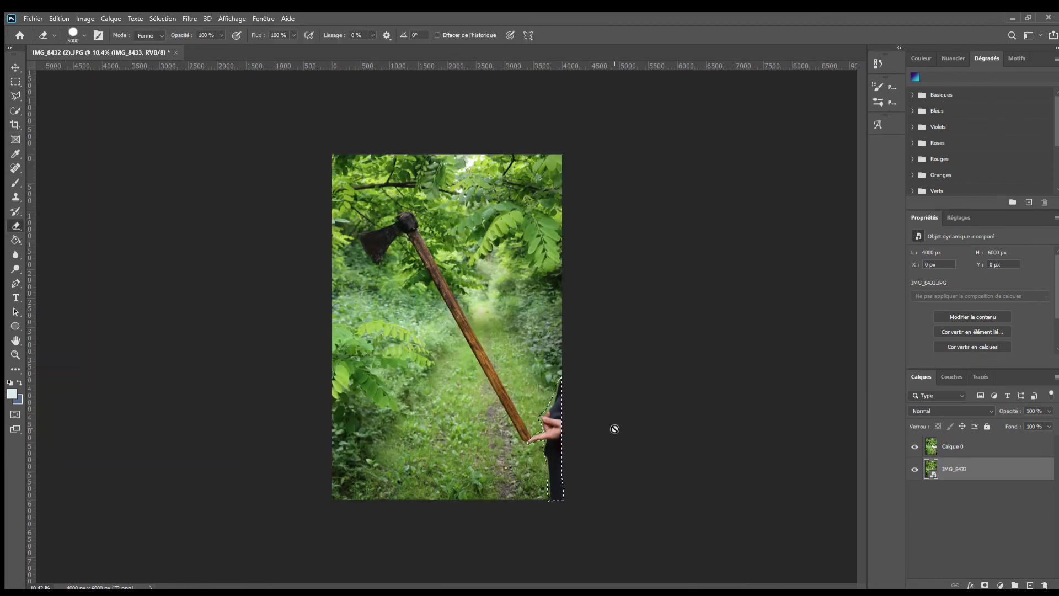
pyautogui.click(938, 448)
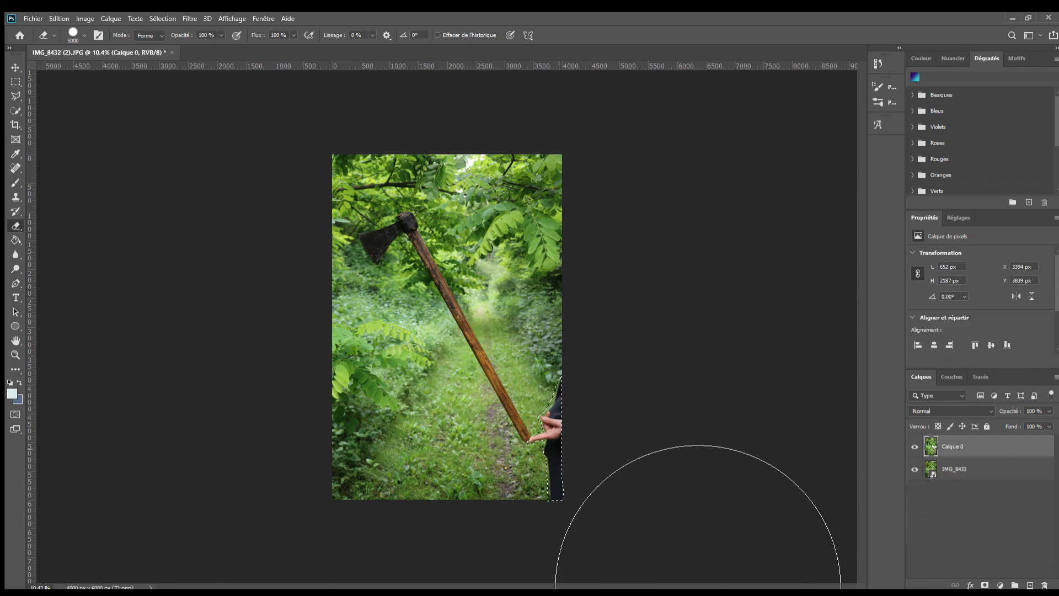
pyautogui.moveTo(696, 586); pyautogui.dragTo(297, 370)
pyautogui.click(15, 75)
pyautogui.click(567, 197)
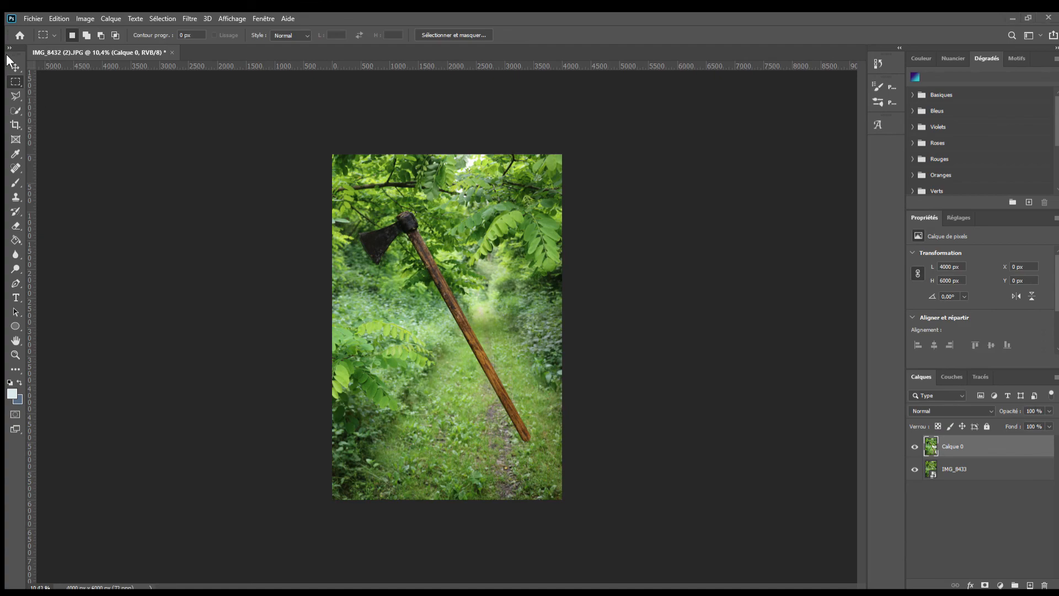
# - Examine the handle's lower end and the surrounding grass for leftover edges, with the Blur tool at 100% intensity
pyautogui.scroll(10, 670, 238)
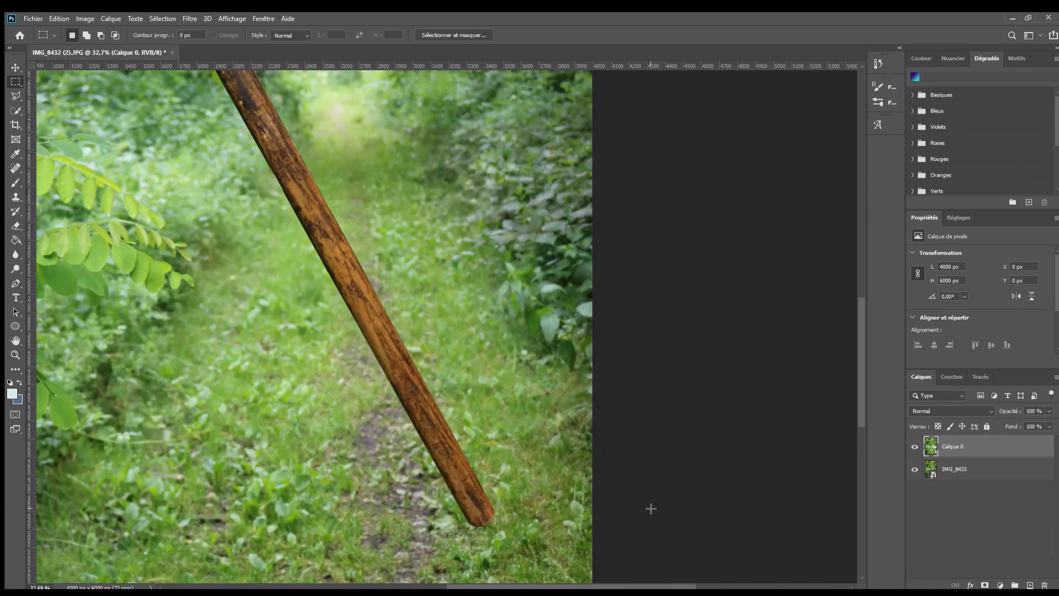
pyautogui.scroll(4, 502, 510)
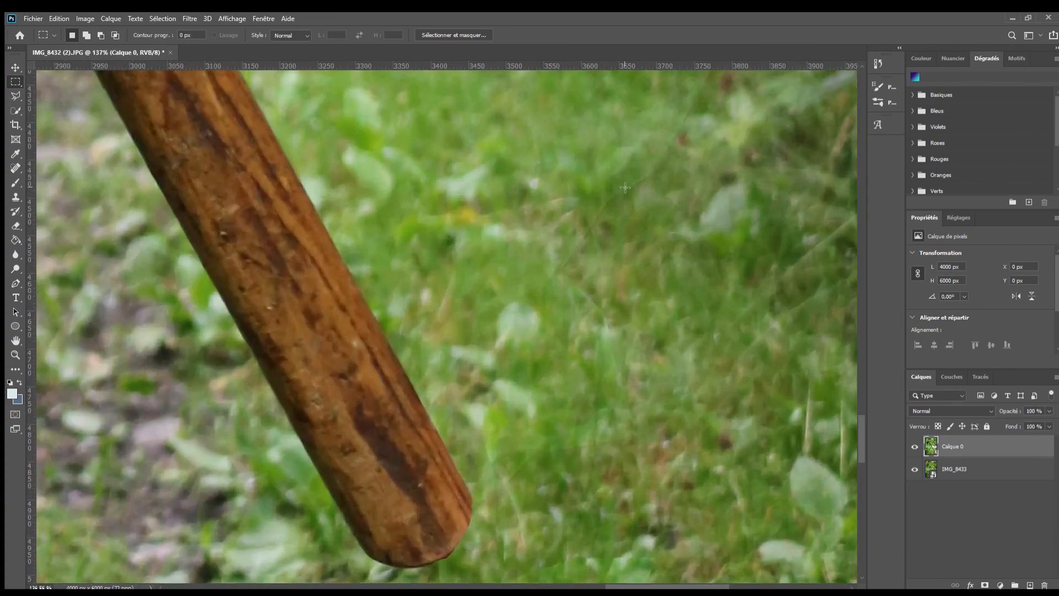
pyautogui.scroll(-2, 592, 355)
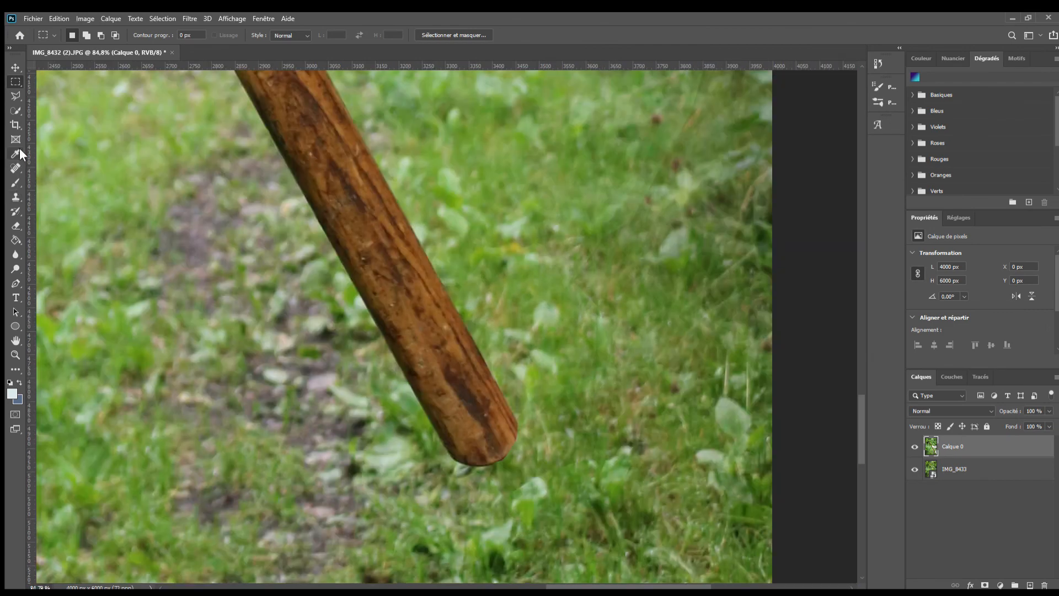
pyautogui.click(15, 254)
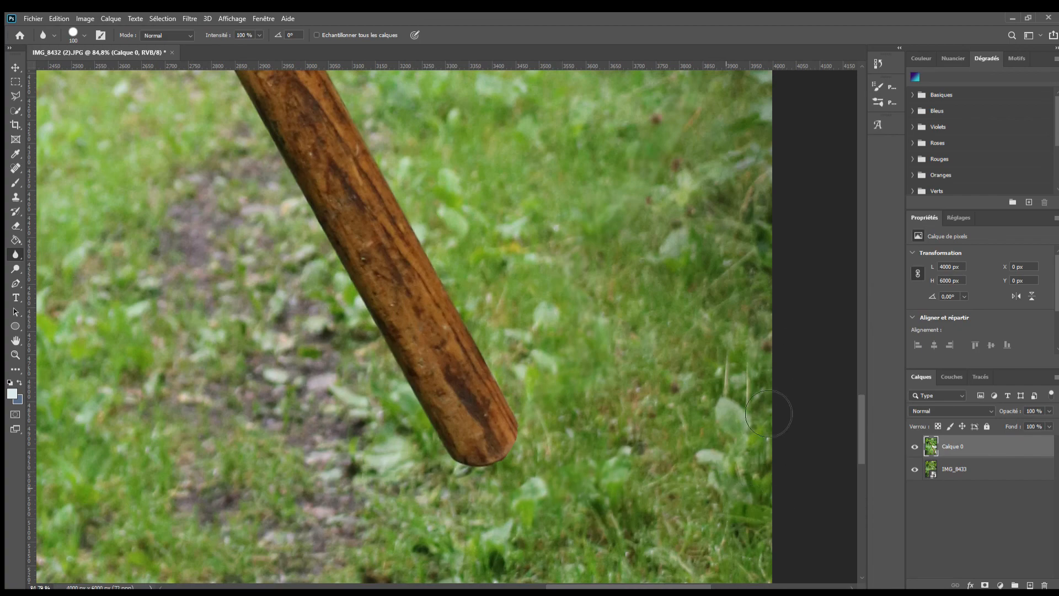
pyautogui.hotkey('ctrl', '-')
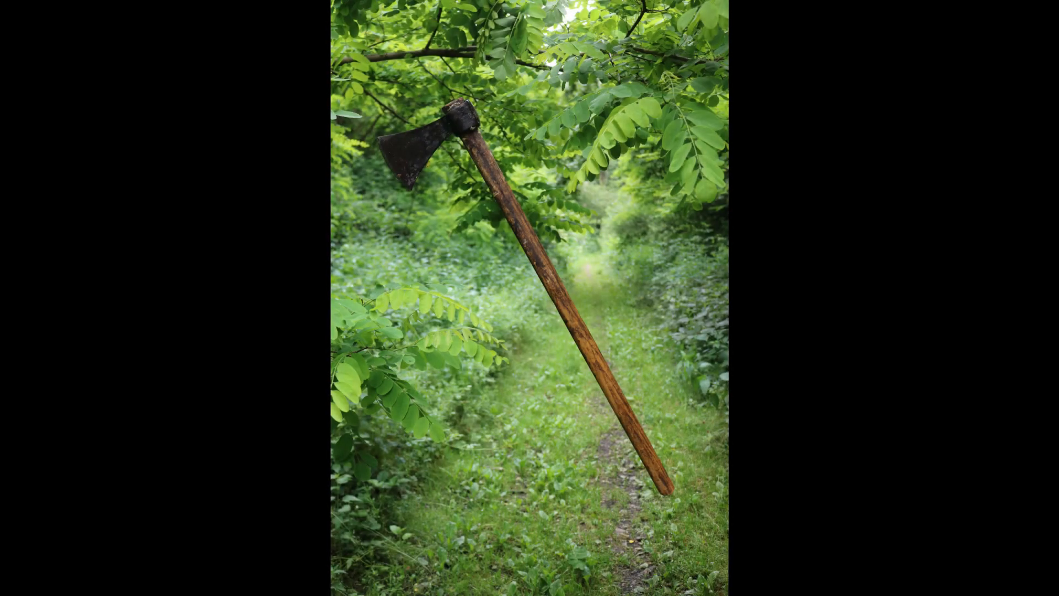